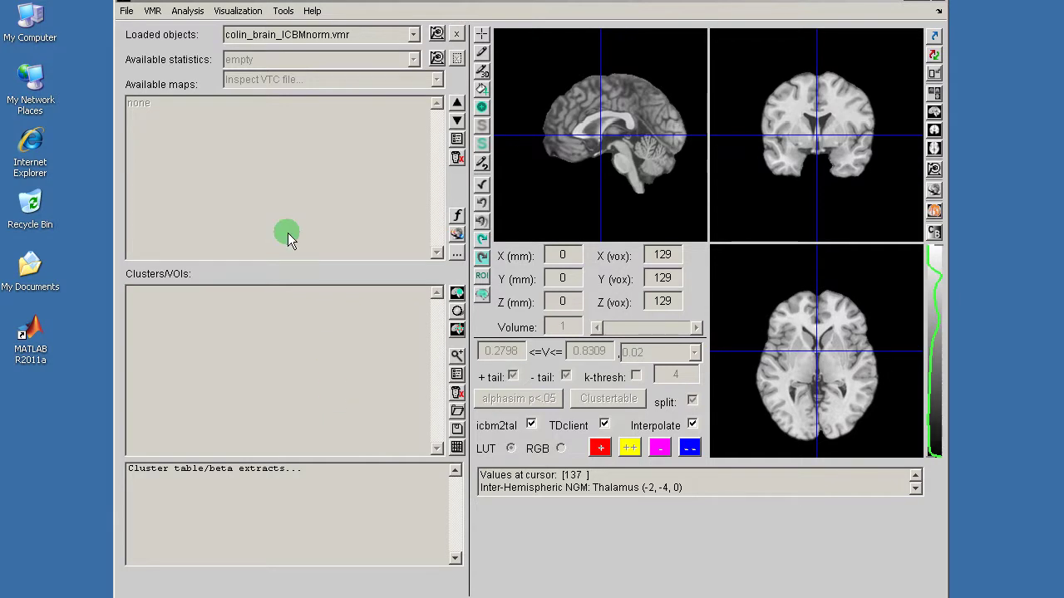
Load the recently used 98-subject group GLM from File's recent stats objects over the colin brain
click(127, 11)
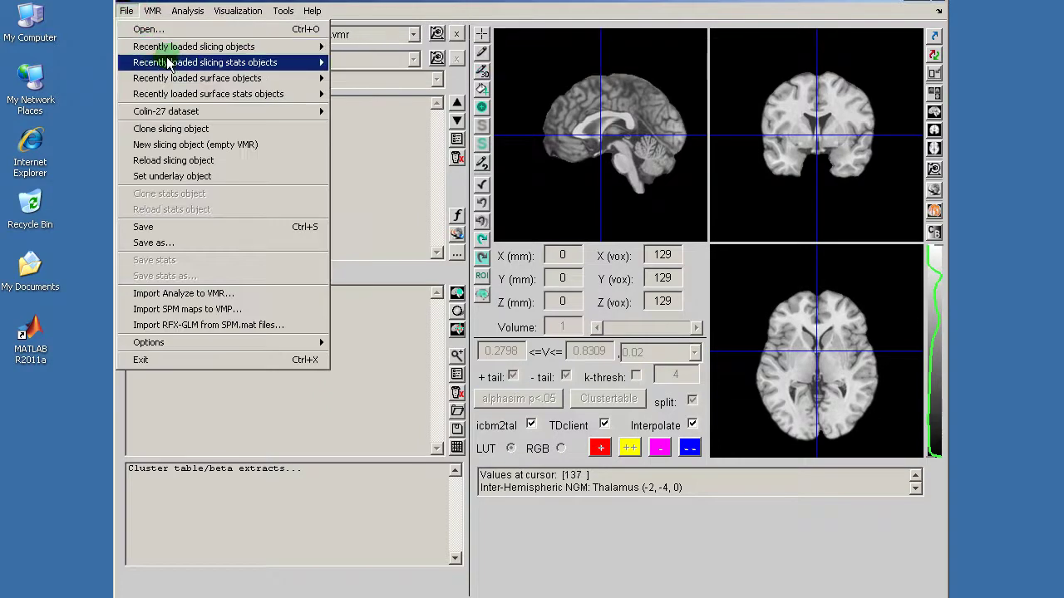
mouse_move(169, 63)
click(376, 60)
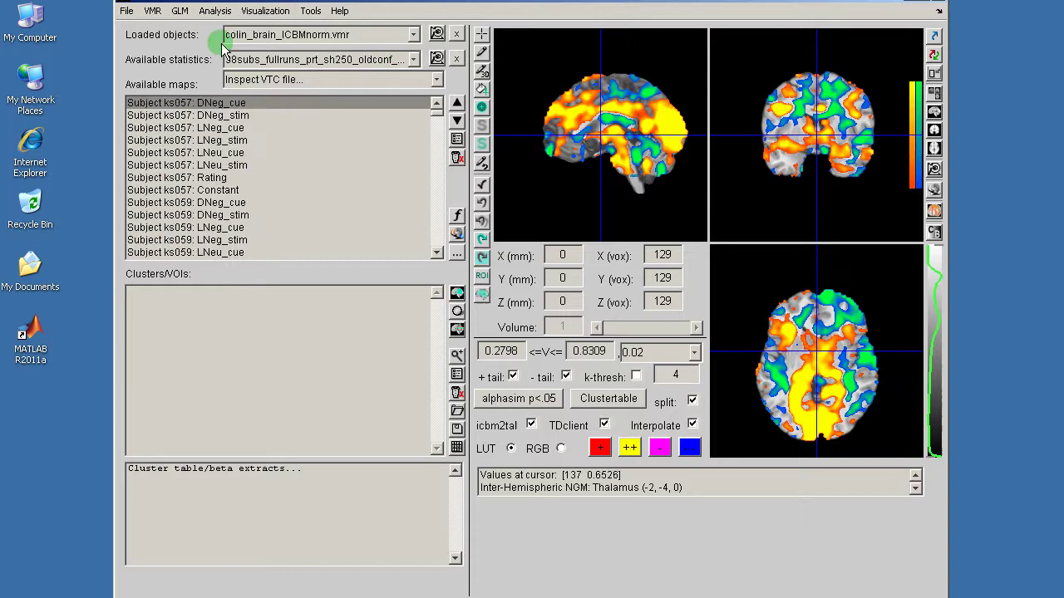
In the contrast manager, use all subjects without grouping, add age as covariate, and compute Look neg > neu
click(214, 11)
click(249, 40)
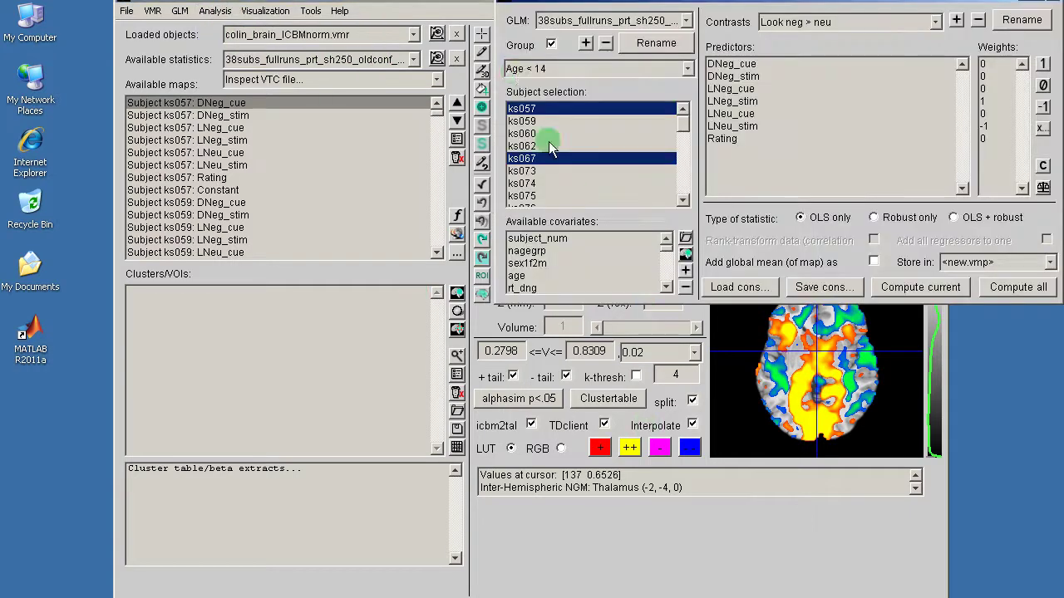
click(550, 44)
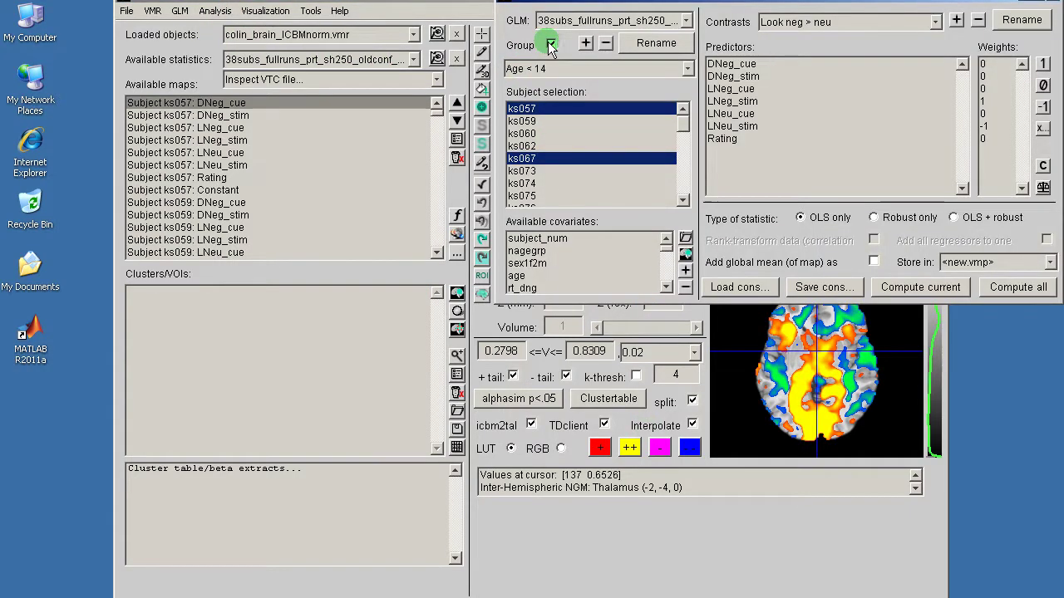
click(536, 276)
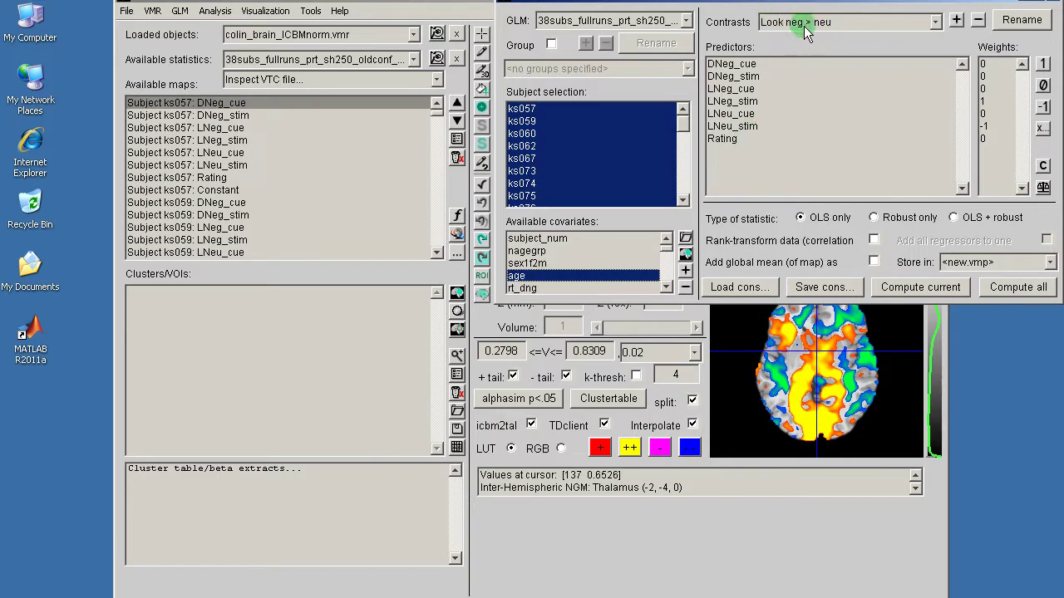
click(919, 286)
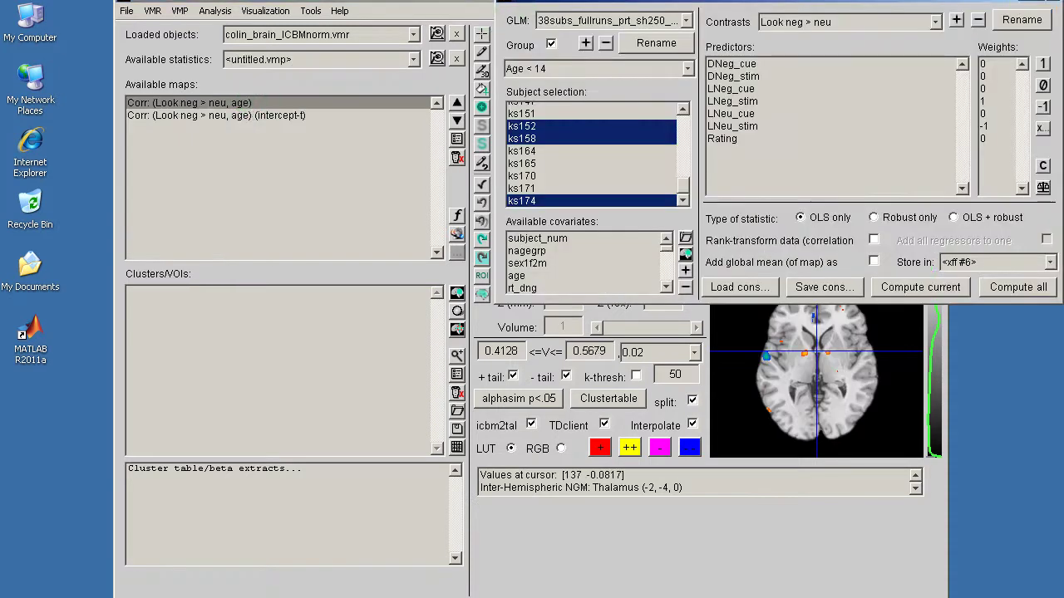
Threshold the age-correlation map at p = 0.02
click(1043, 8)
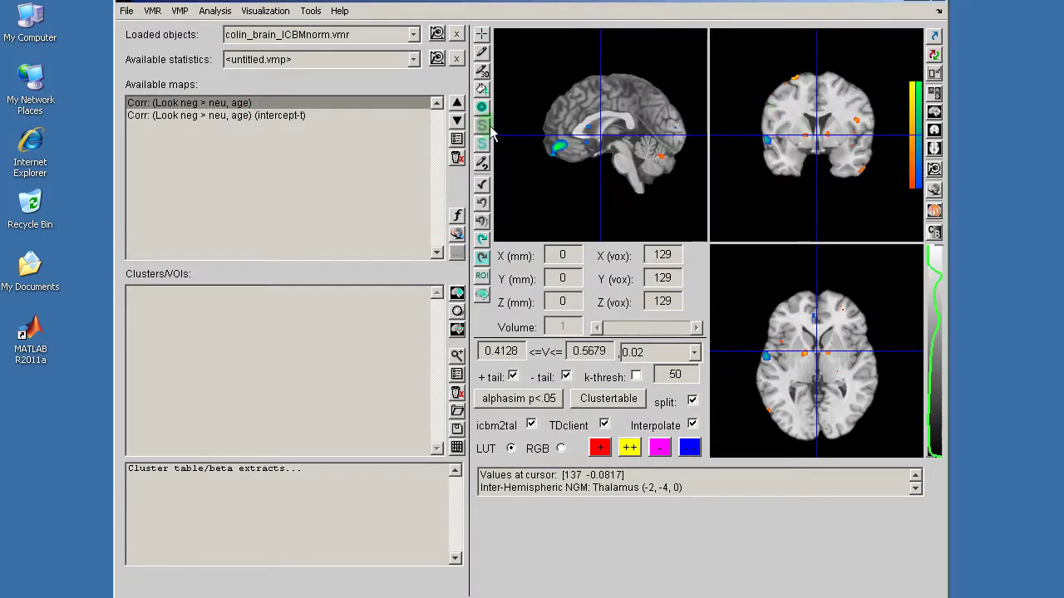
click(358, 103)
click(691, 354)
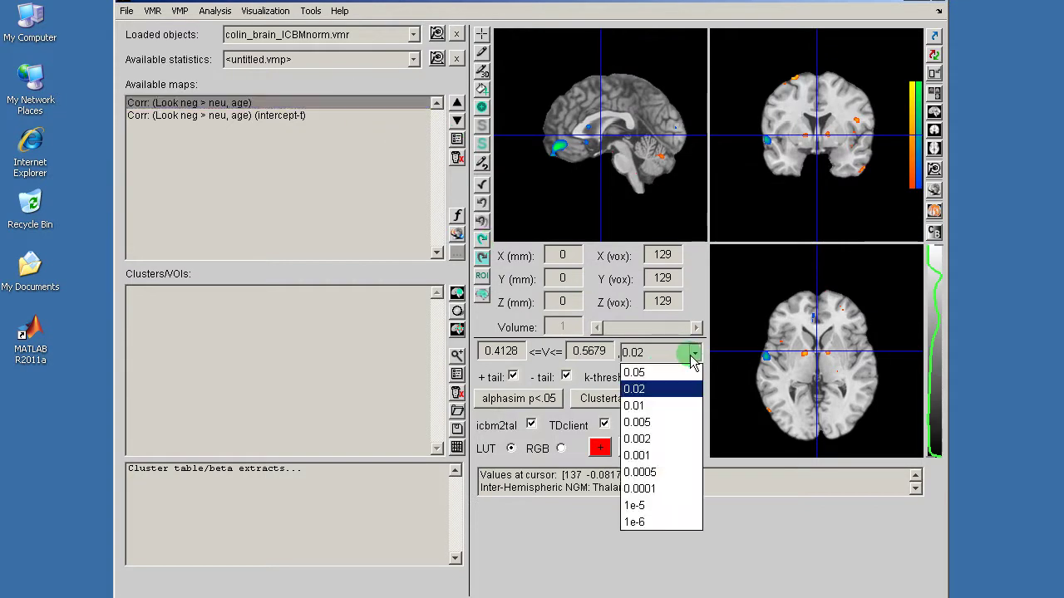
click(670, 389)
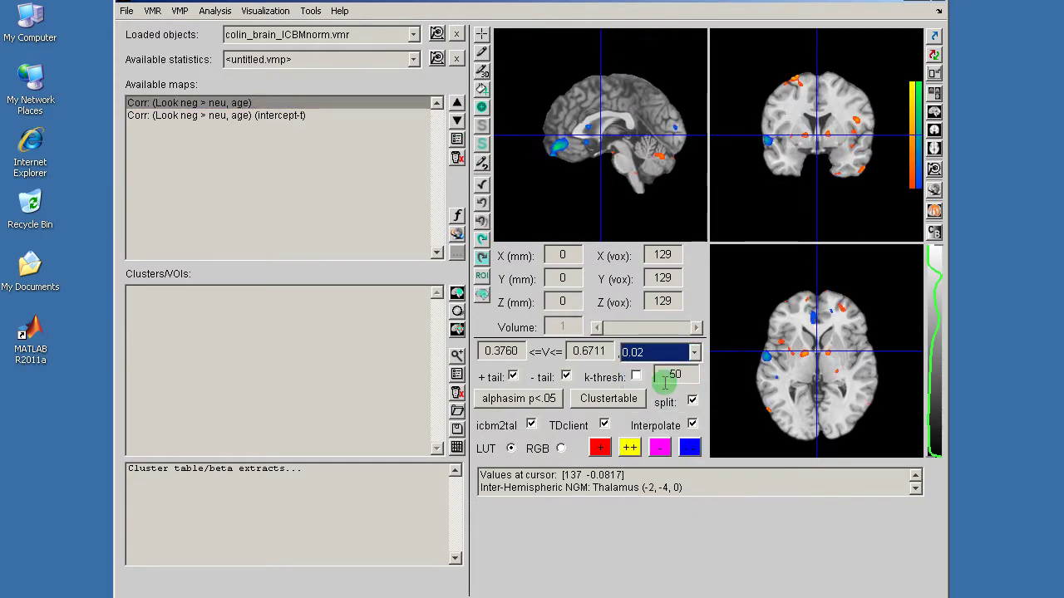
Place the crosshair on the left lateral cluster near the insula
click(787, 335)
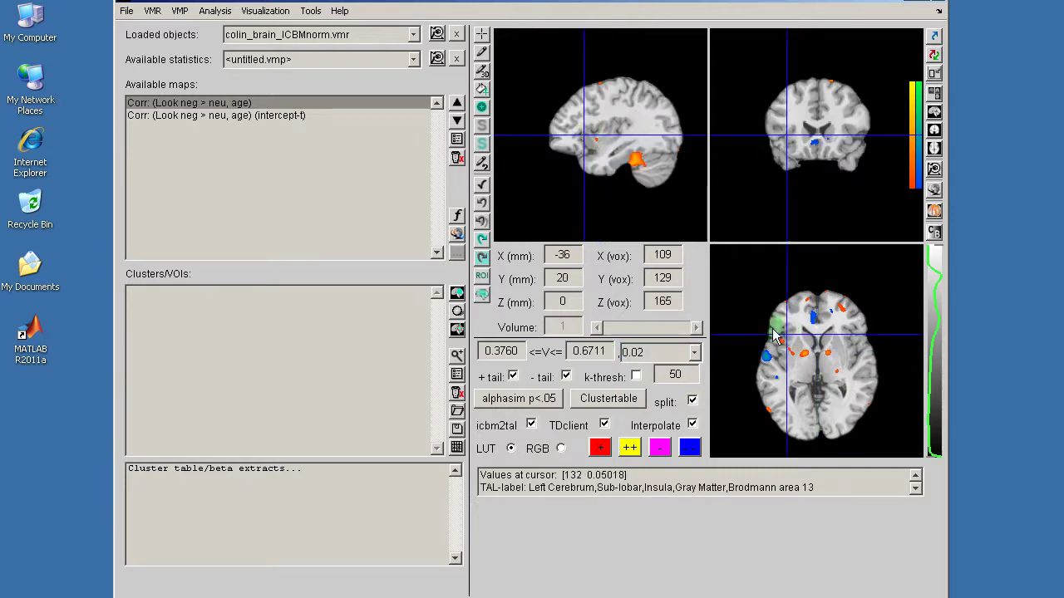
click(591, 128)
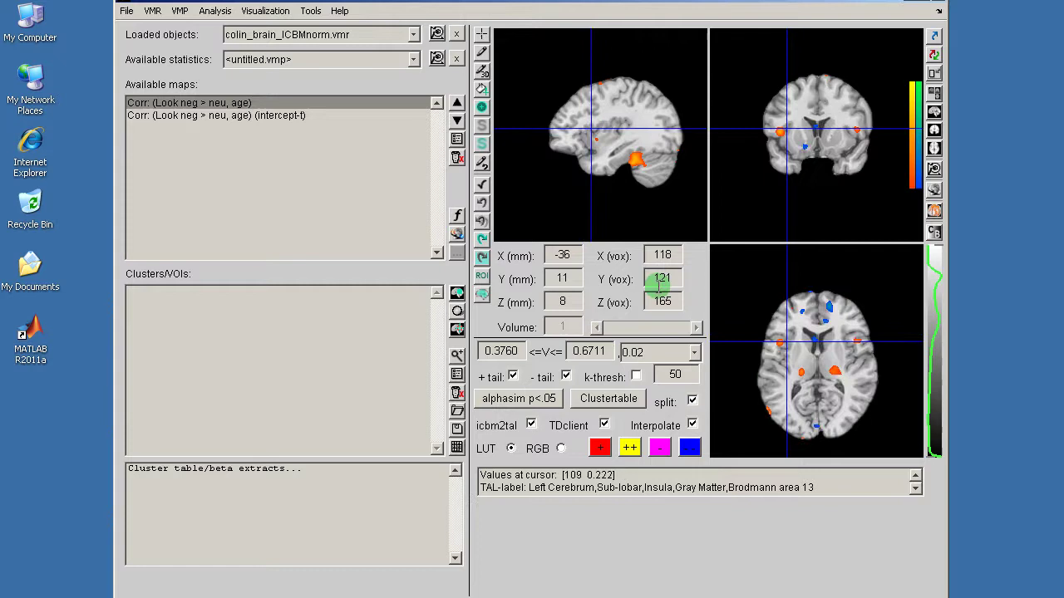
click(780, 347)
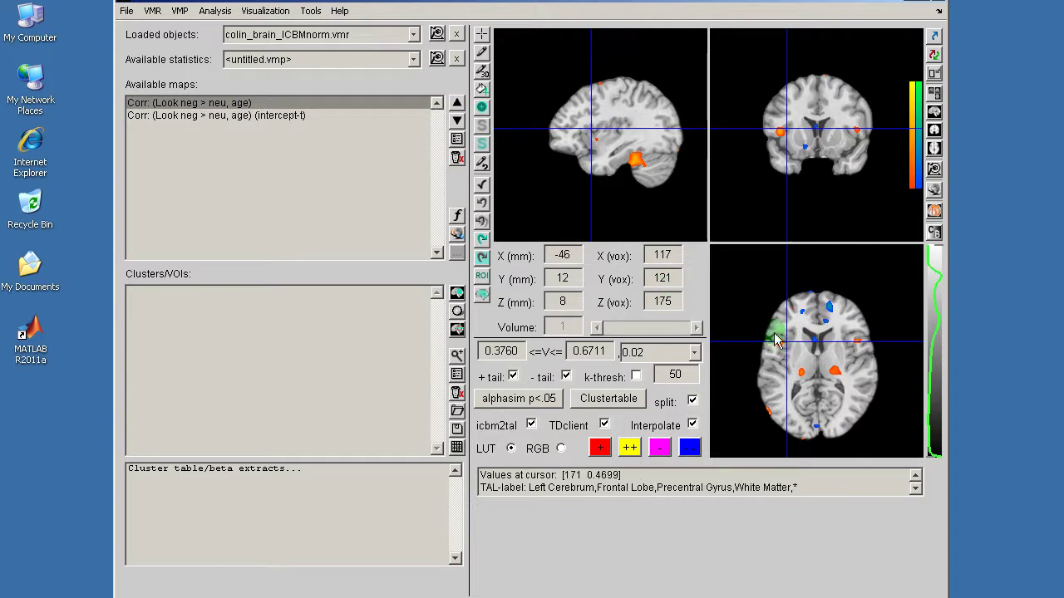
click(778, 132)
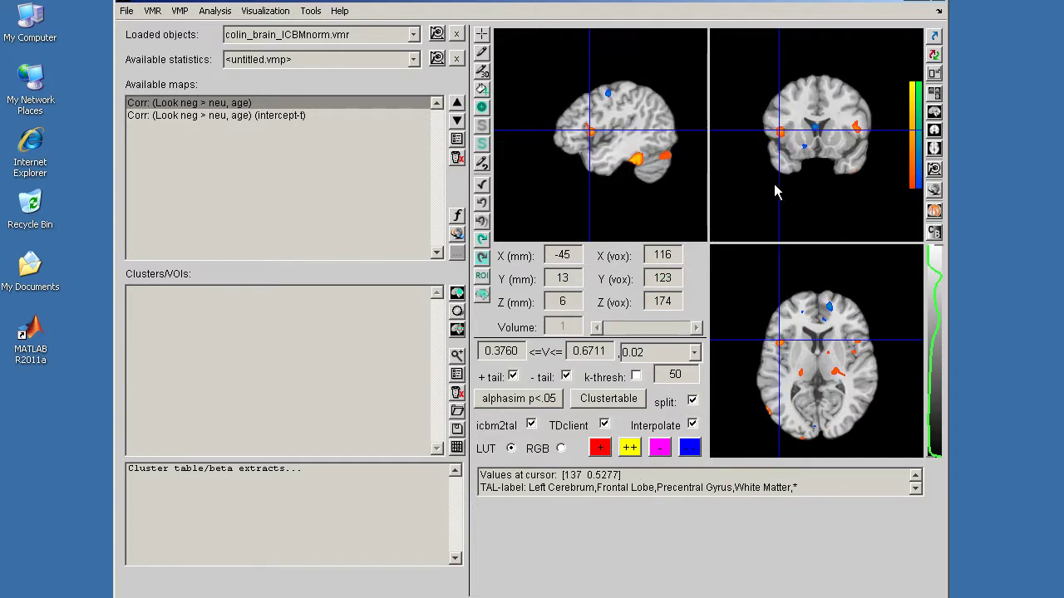
Compare the intercept-t map with the age-correlation map, ending on the correlation map
click(285, 115)
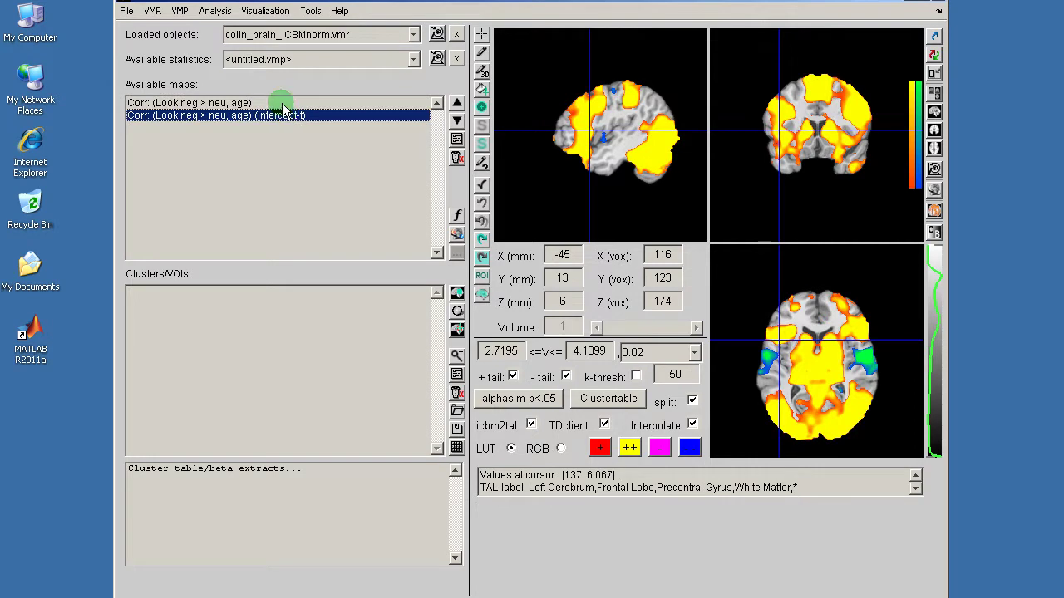
click(281, 103)
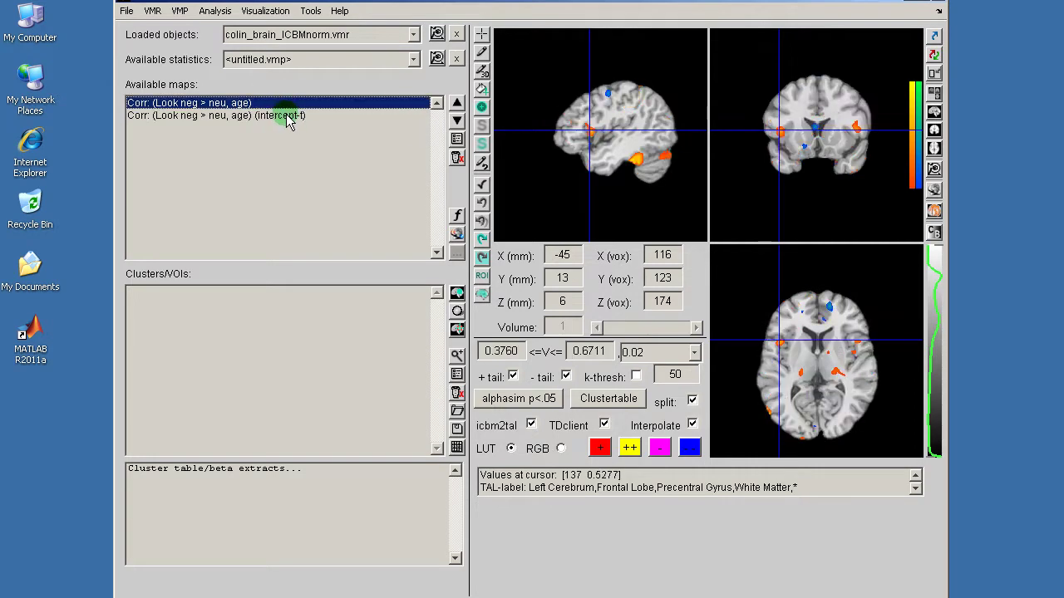
click(287, 117)
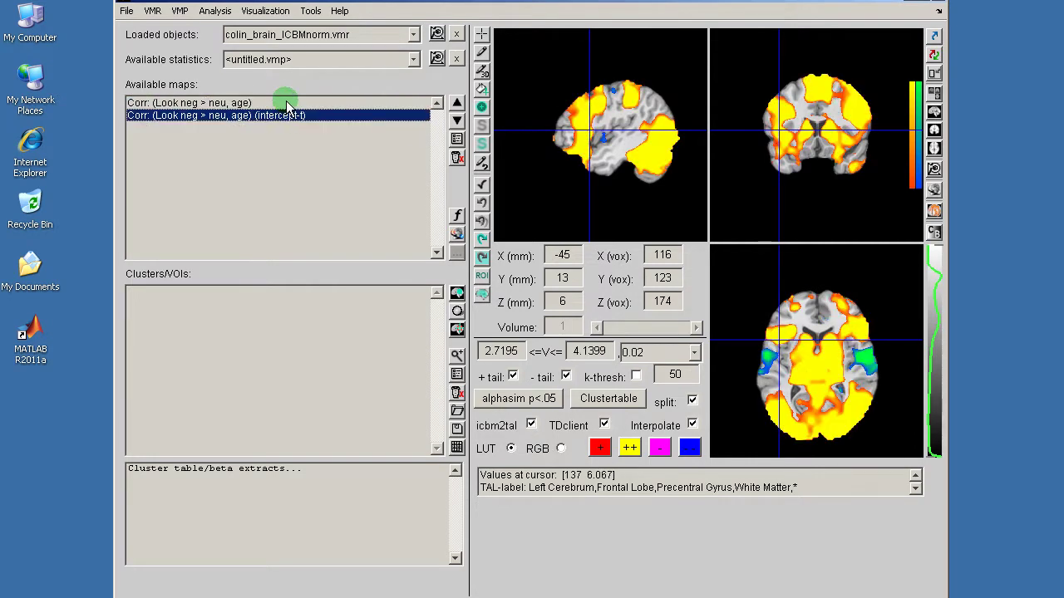
click(282, 103)
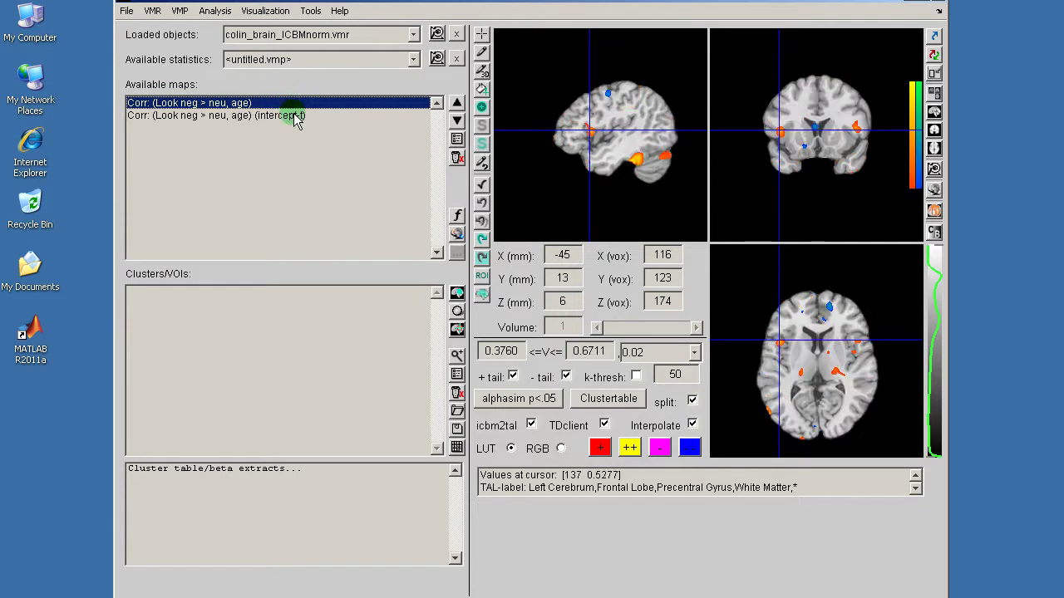
With both maps selected, compute the formula conjvalp($1, $2) treating inputs as p-values (y)
click(297, 116)
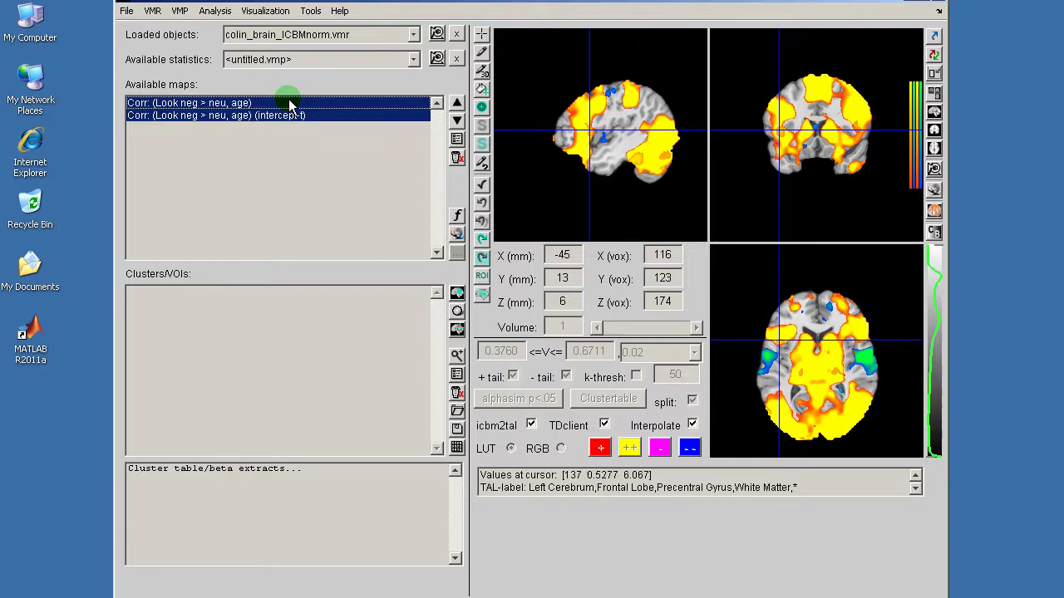
click(458, 218)
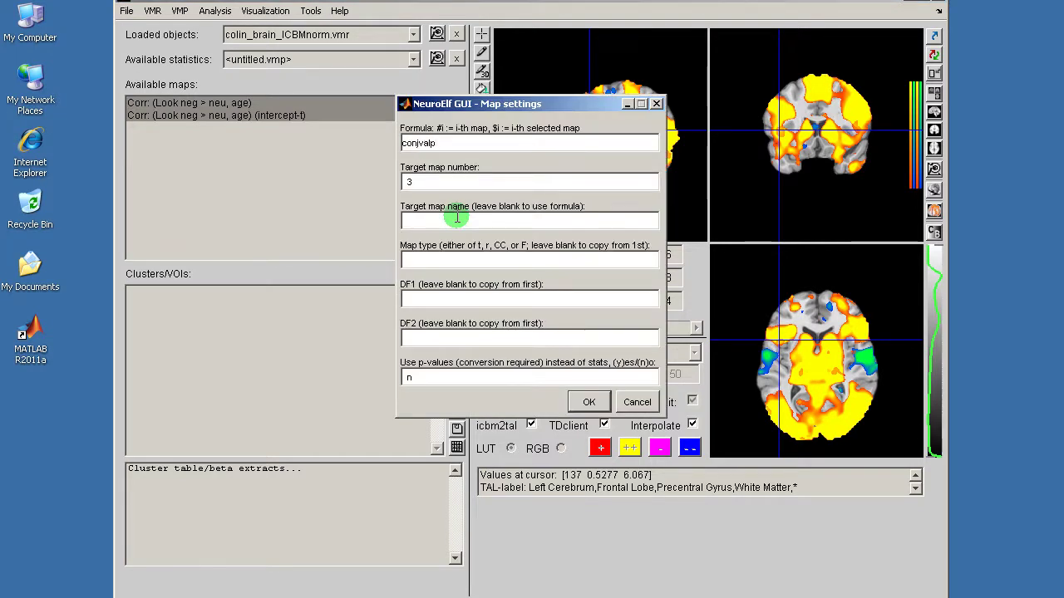
text(conjvalp($1, $2))
drag(427, 377, 406, 377)
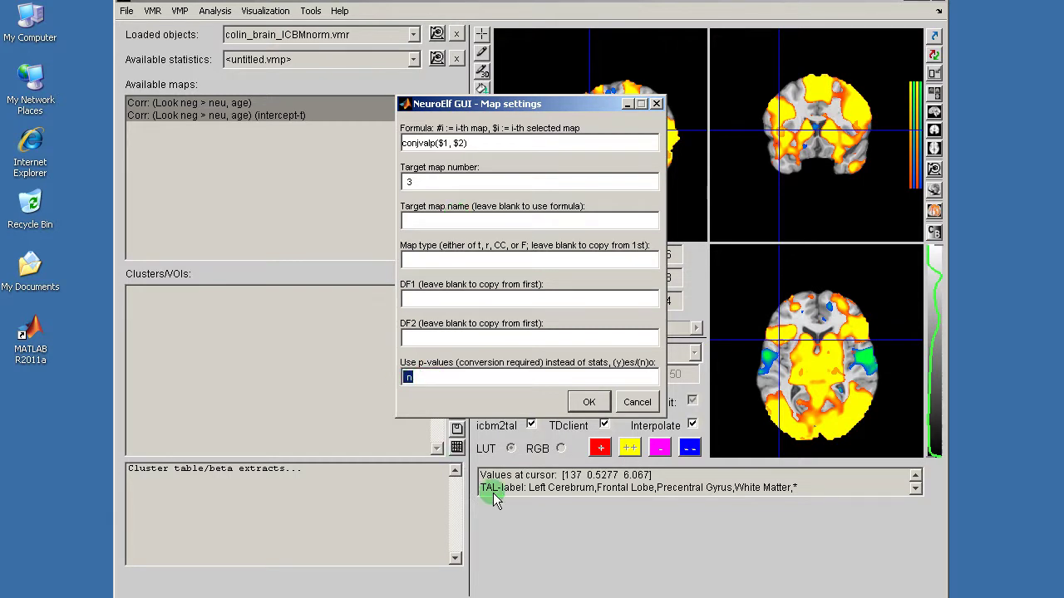
text(y)
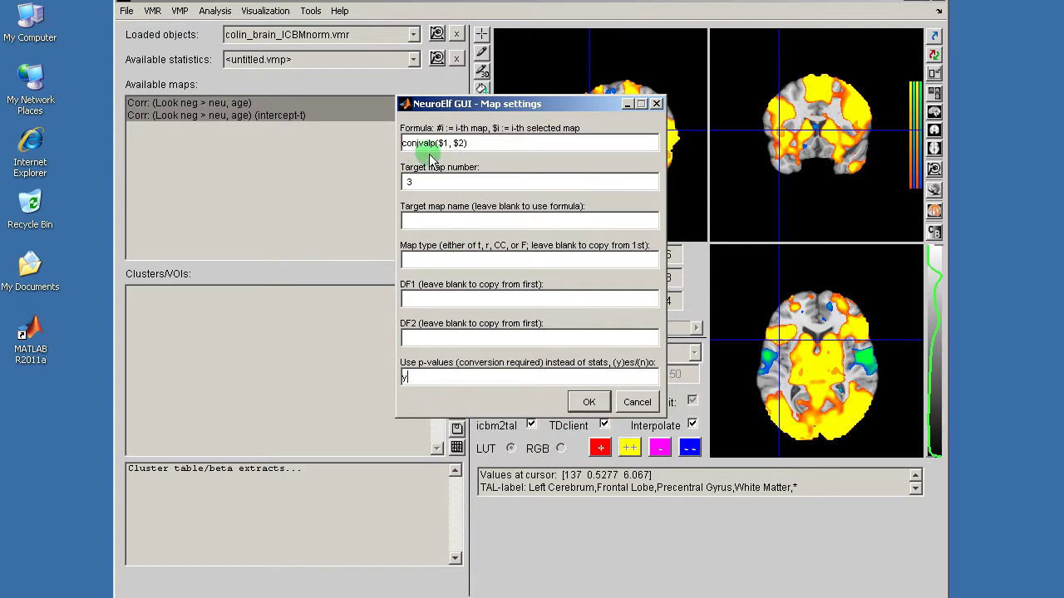
click(595, 403)
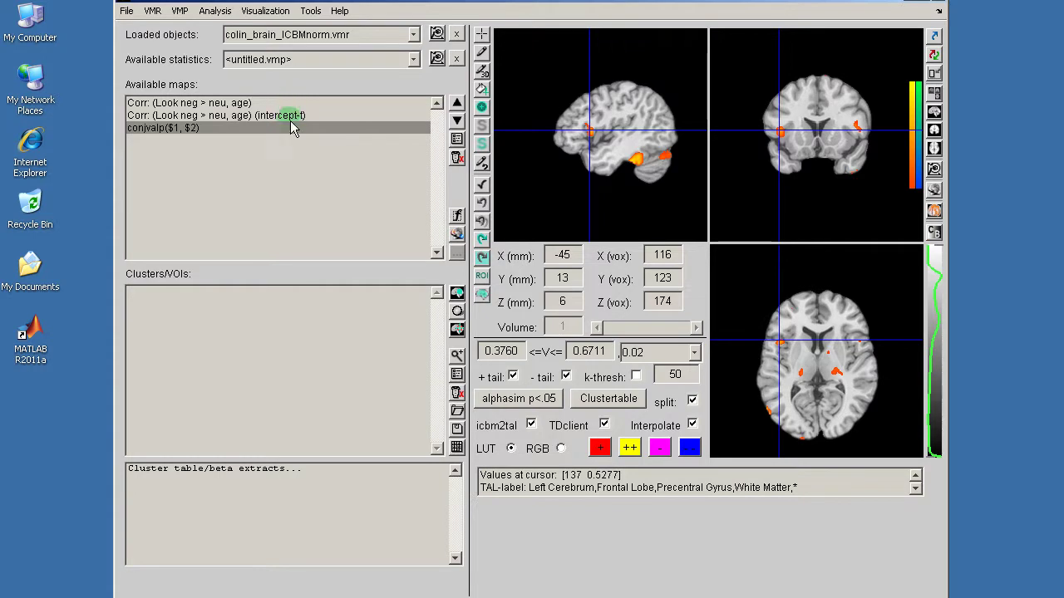
Set a 25-voxel cluster-size threshold on the conjvalp map, build its cluster table, and jump to the nearest peak
click(779, 132)
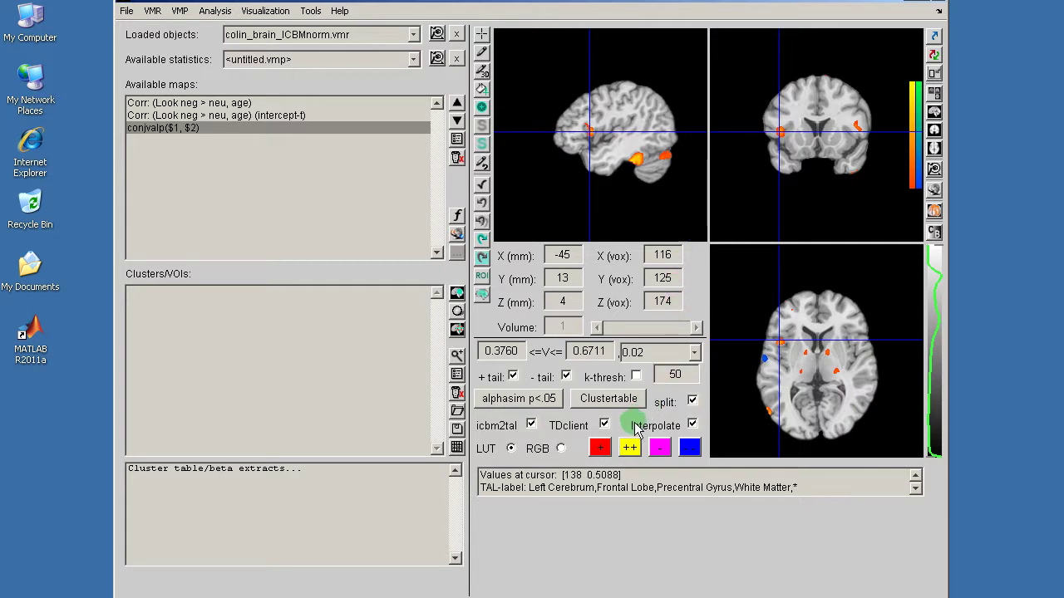
click(635, 376)
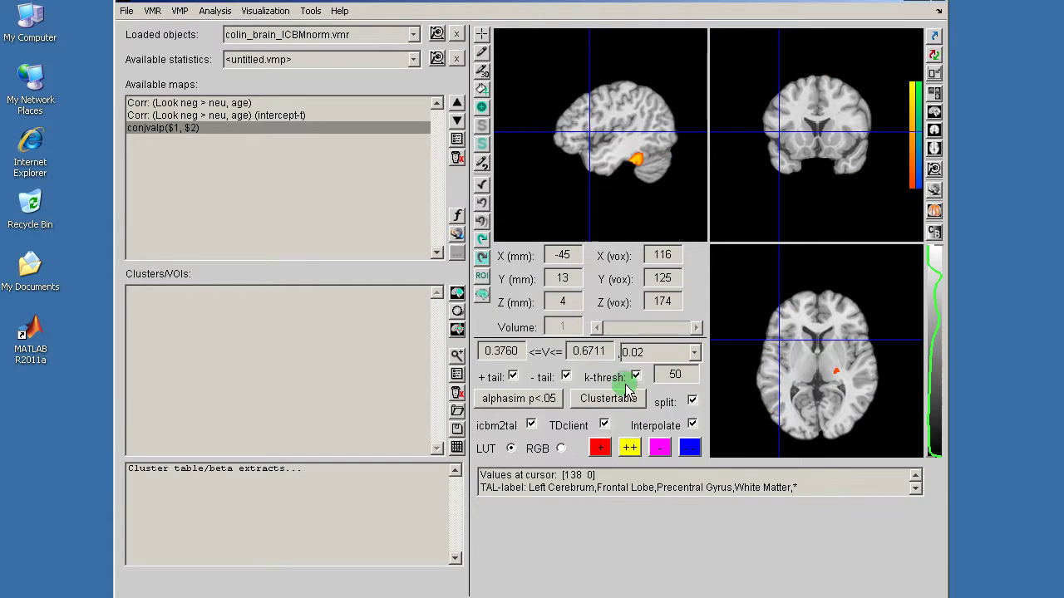
double_click(673, 375)
text(25)
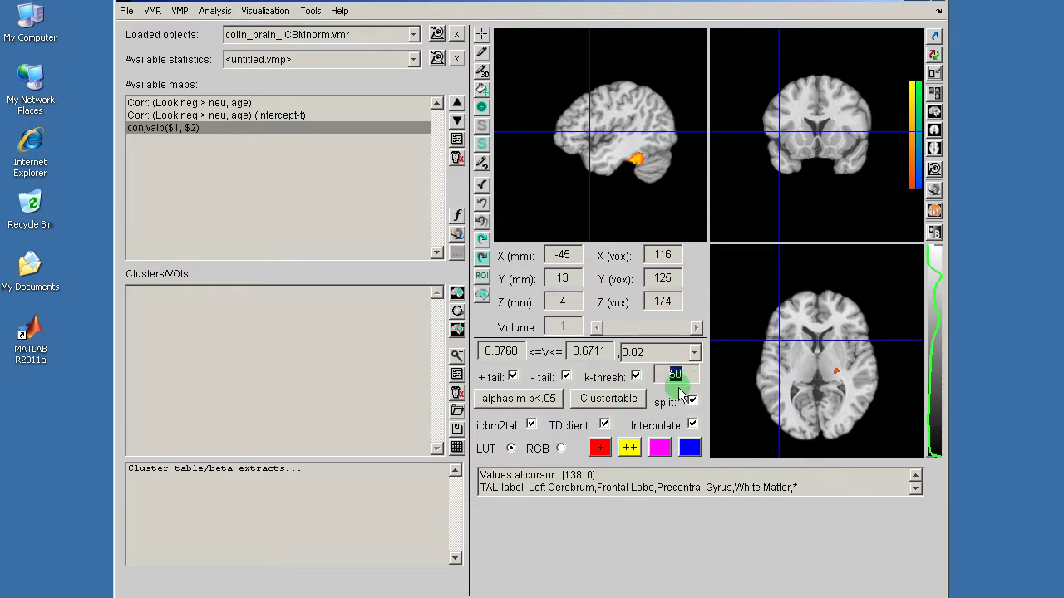
key(Tab)
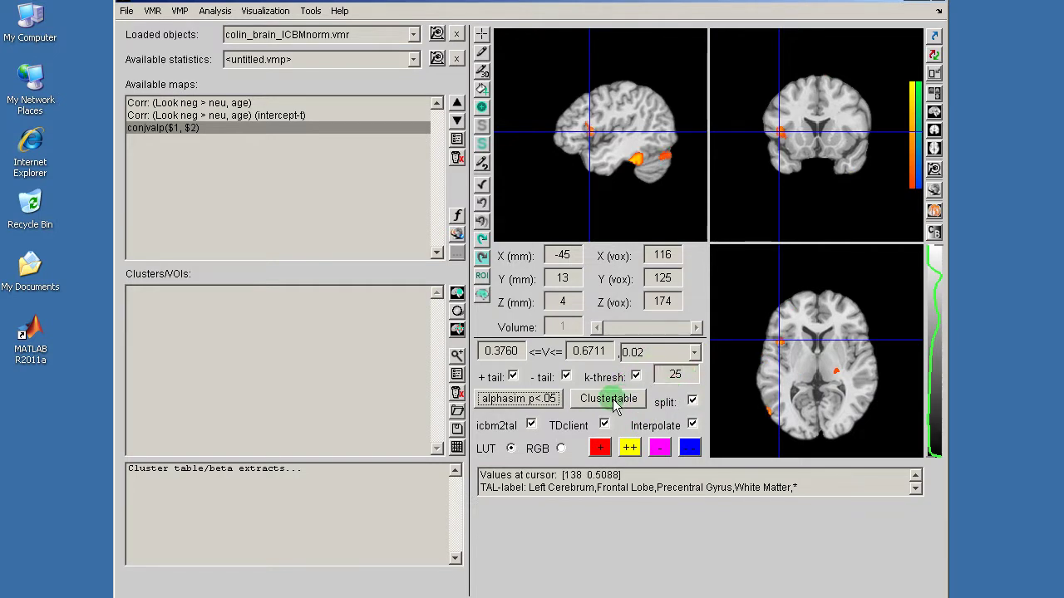
click(623, 400)
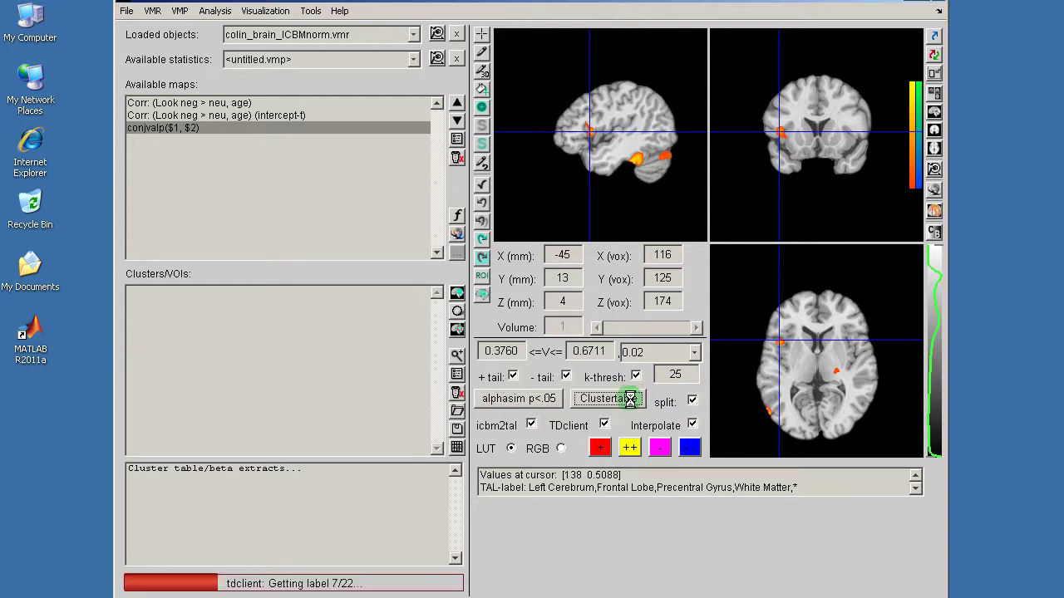
click(458, 330)
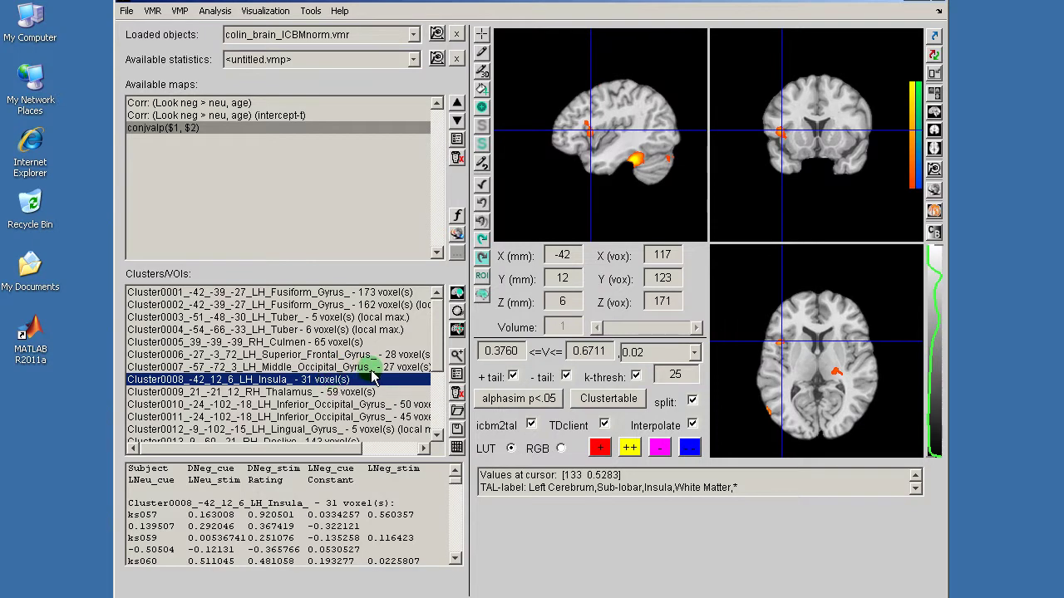
Delete every cluster except the left insula Cluster0008
drag(373, 367, 365, 292)
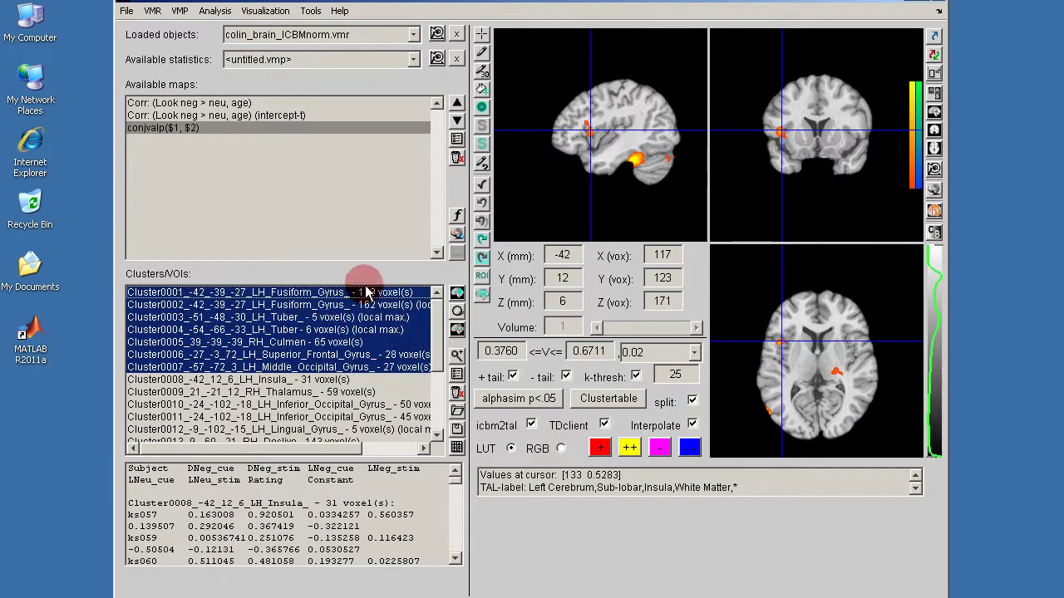
click(457, 393)
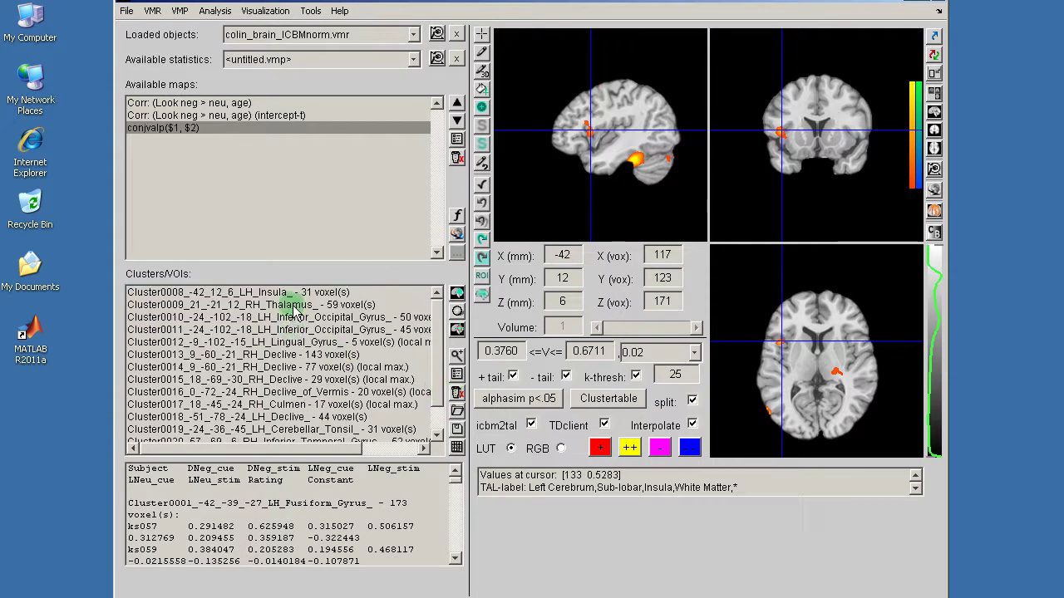
drag(295, 311, 297, 524)
click(457, 393)
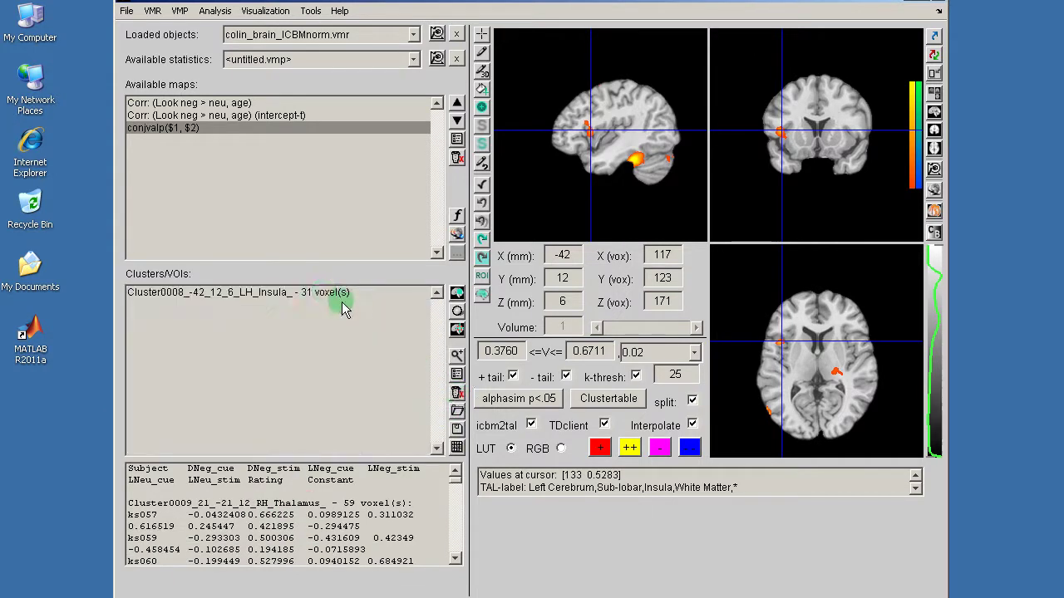
click(343, 301)
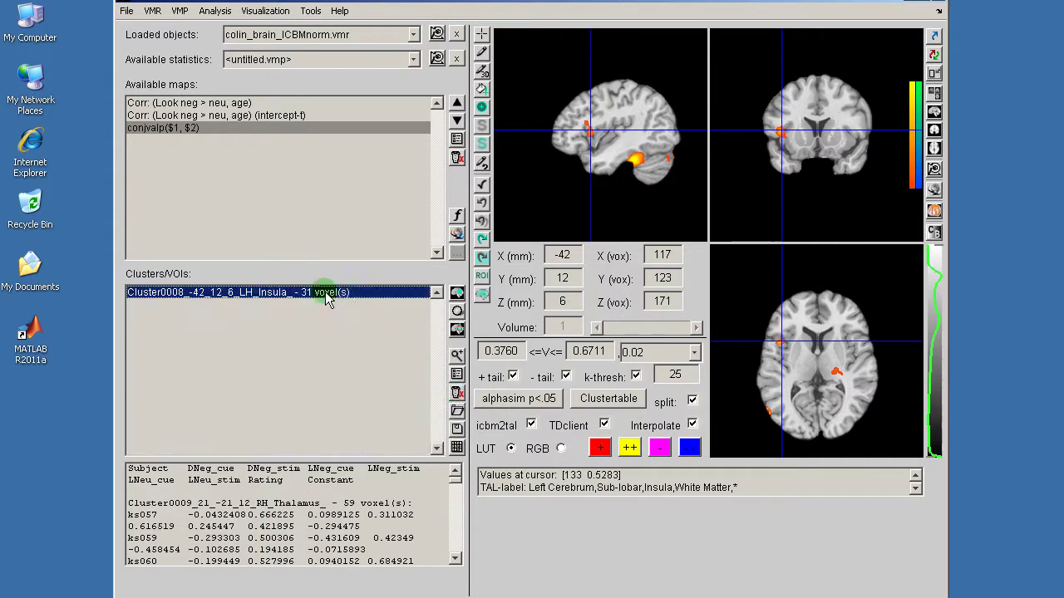
Restrict Cluster0008 to an 8 mm sphere, producing a 28-voxel cluster
click(458, 314)
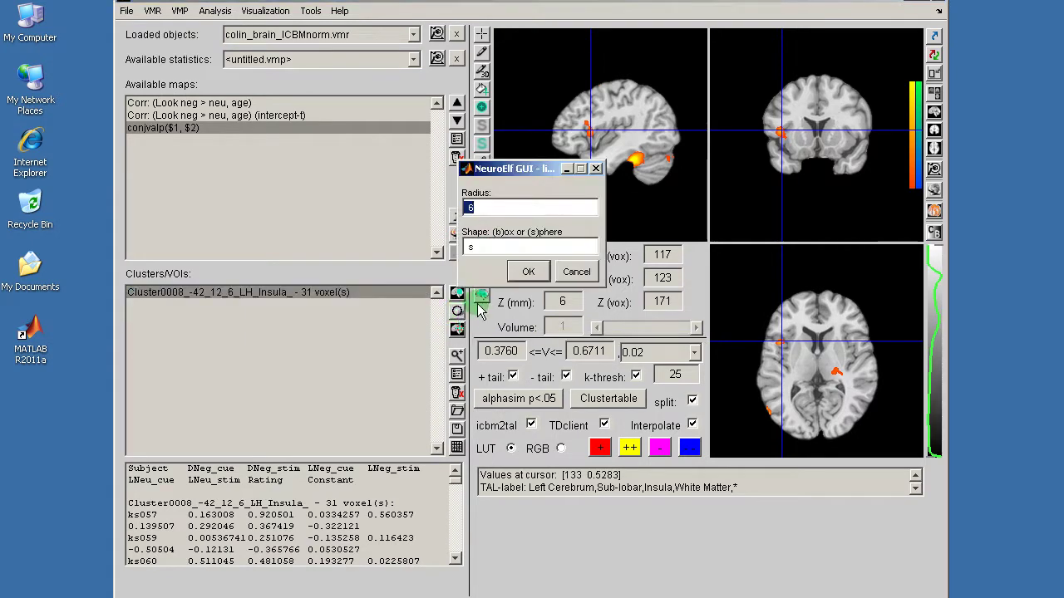
text(8)
click(529, 273)
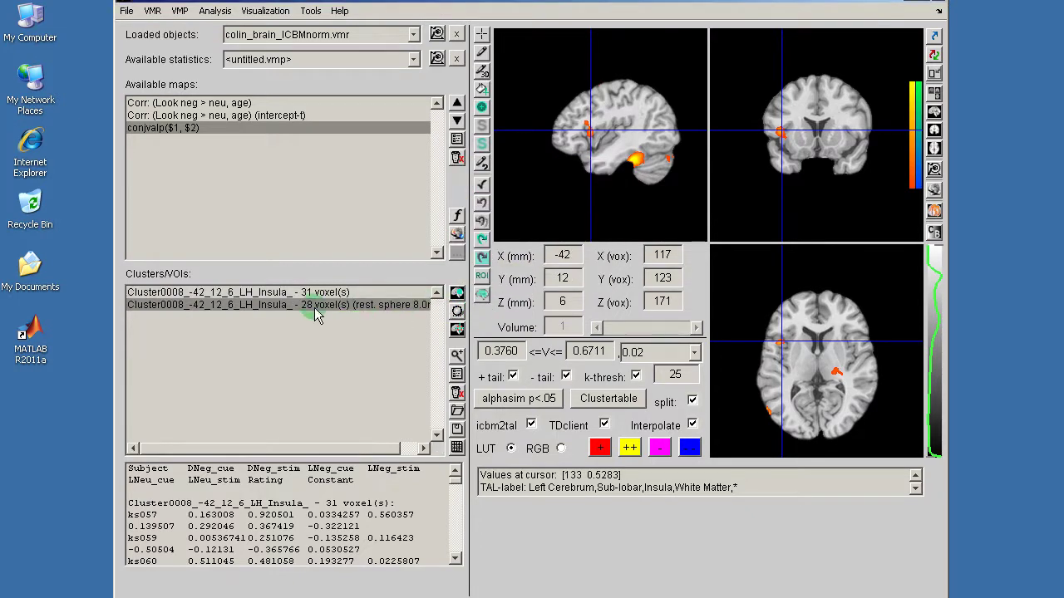
click(305, 309)
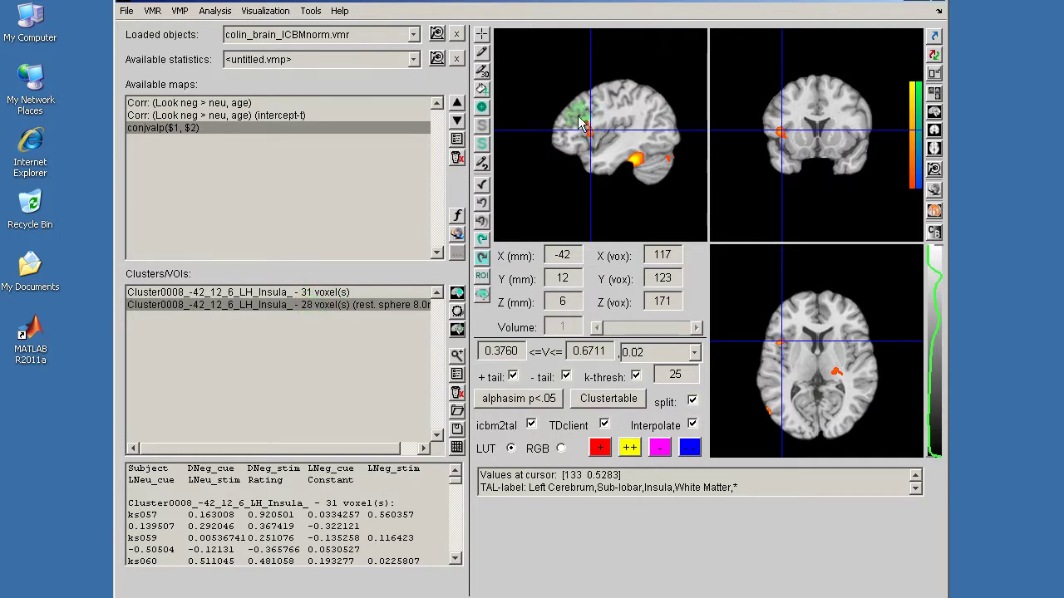
click(317, 305)
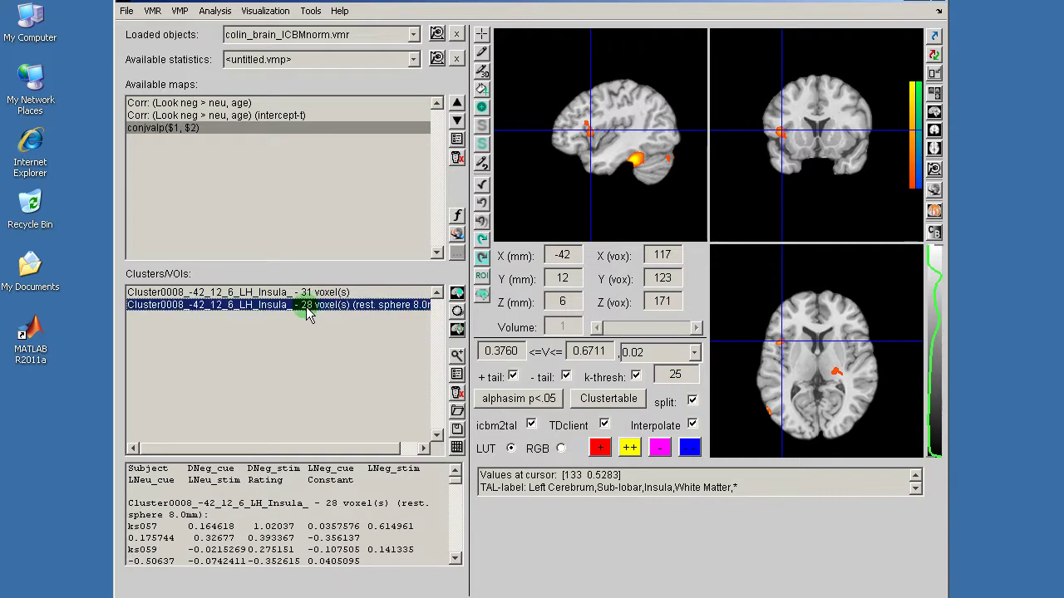
Deselect the conjvalp map to hide its overlay and reselect the 28-voxel cluster
click(349, 133)
key(super)
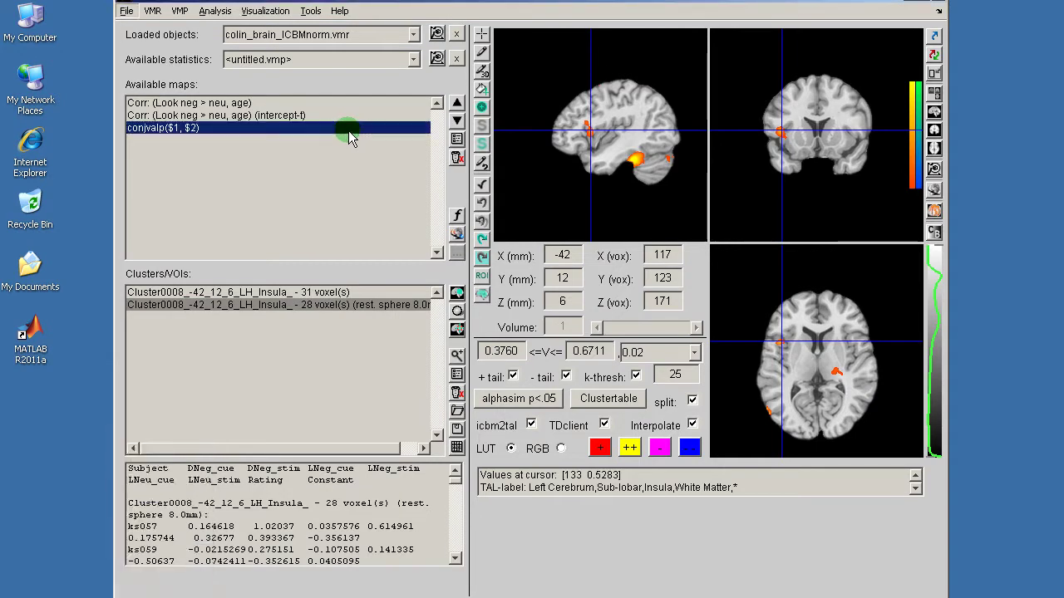
ctrl+click(348, 131)
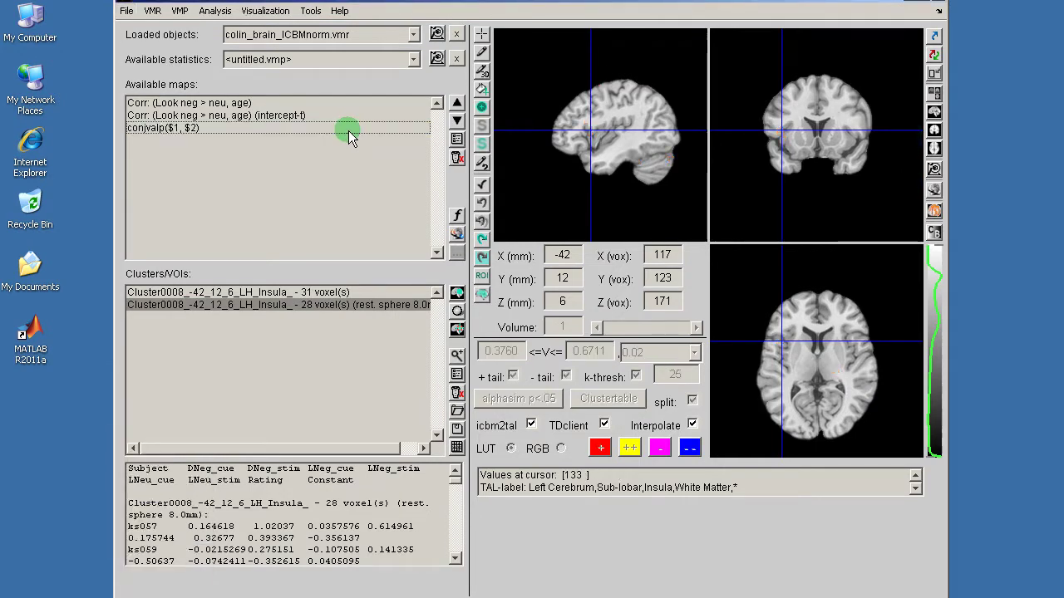
click(336, 305)
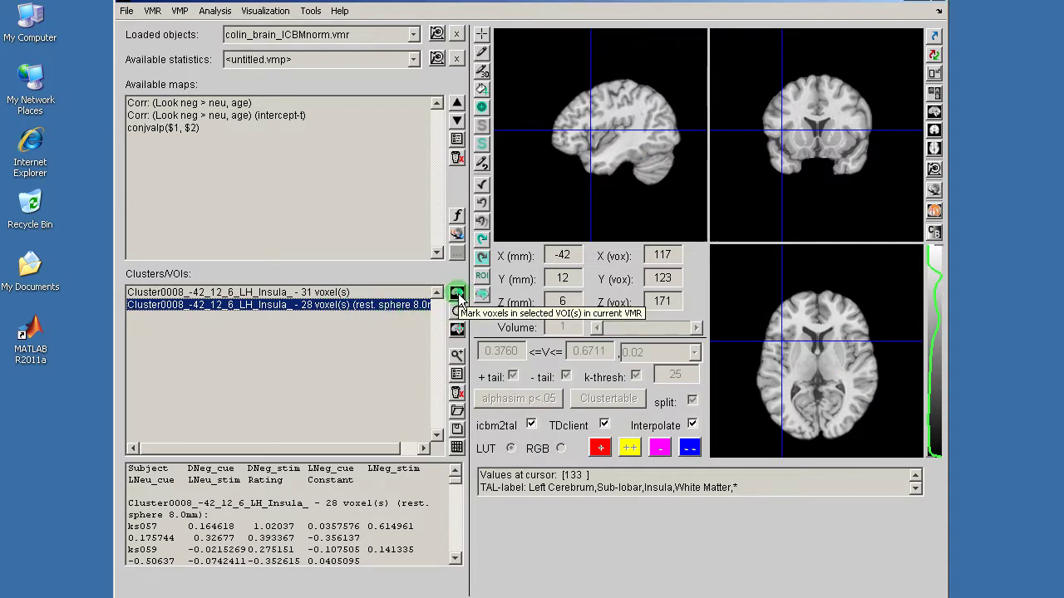
Mark the 28-voxel sphere cluster on the anatomy with colour code 240 and resolution -3
click(457, 296)
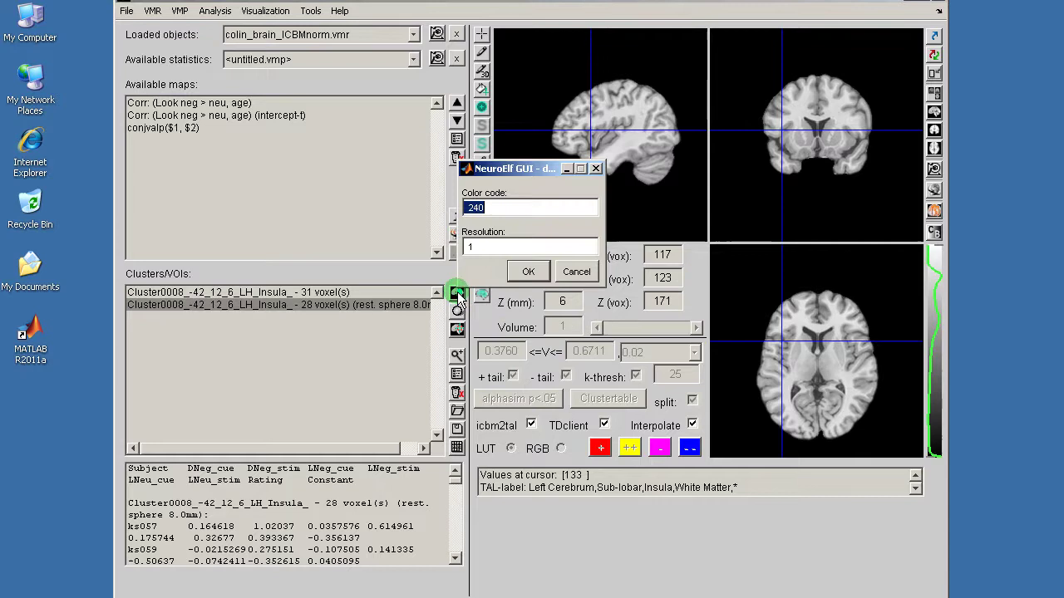
drag(530, 168, 654, 271)
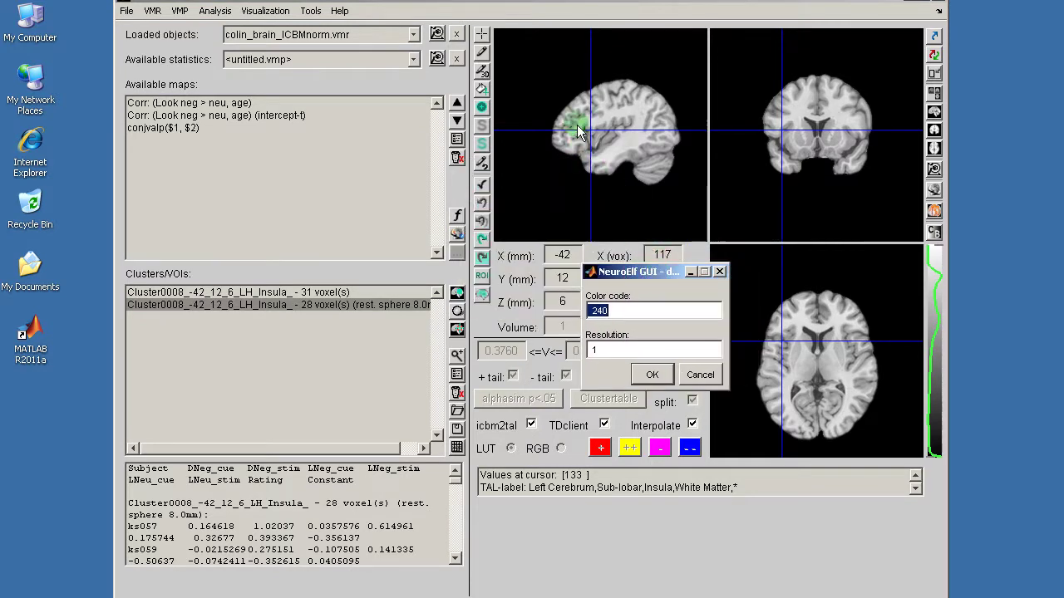
double_click(612, 352)
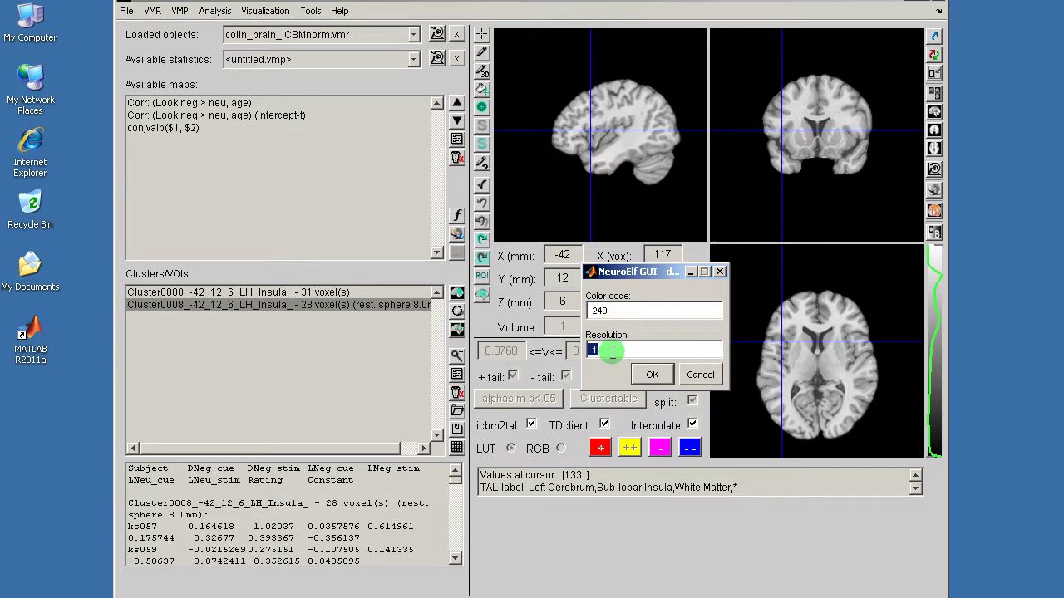
text(-3)
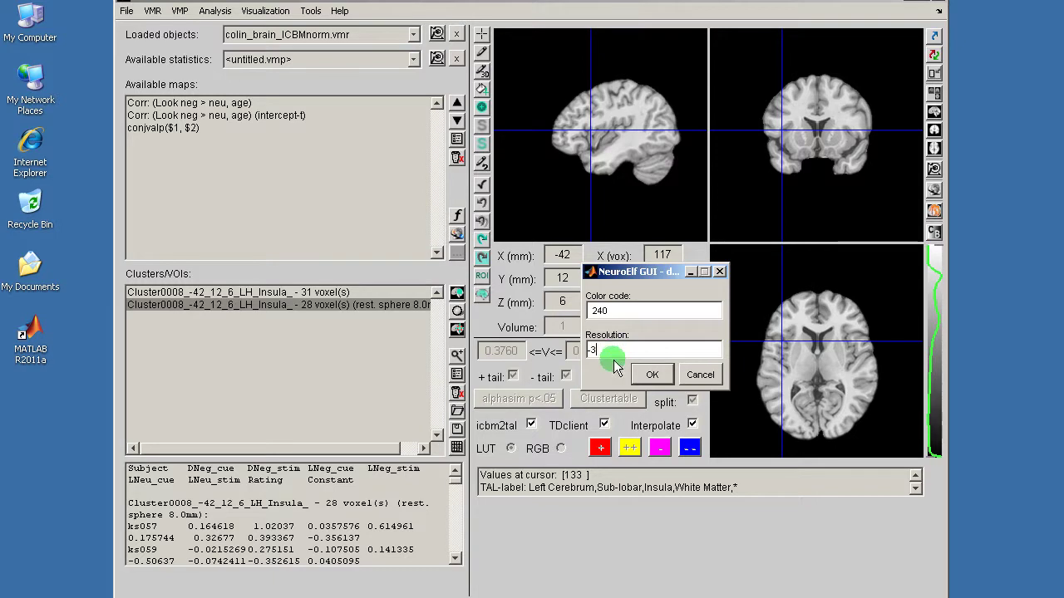
click(652, 376)
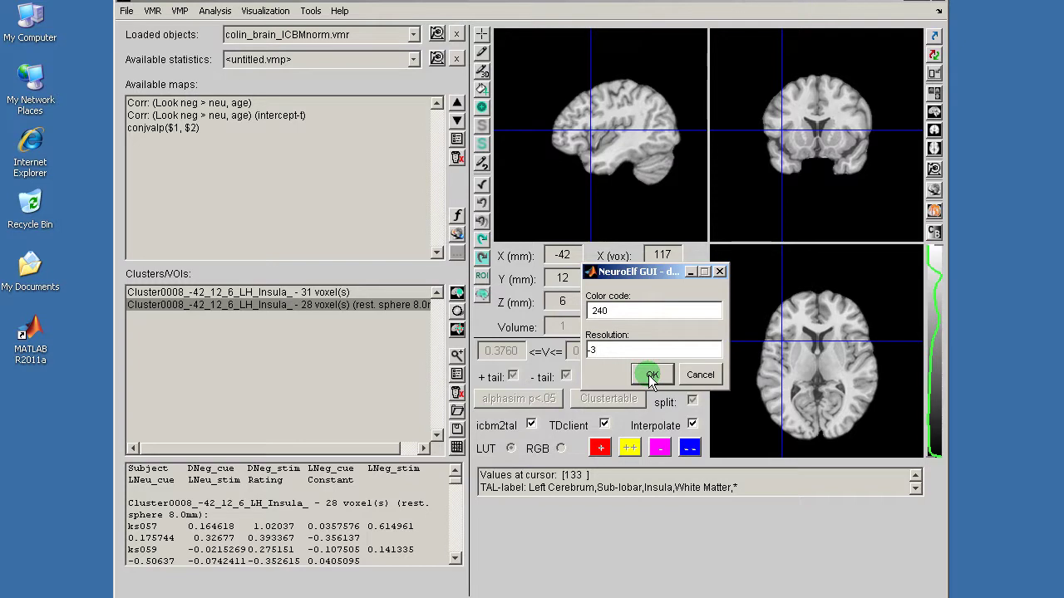
click(651, 375)
Move the crosshair to -43, 12, 4 via the coronal and sagittal slices
click(782, 140)
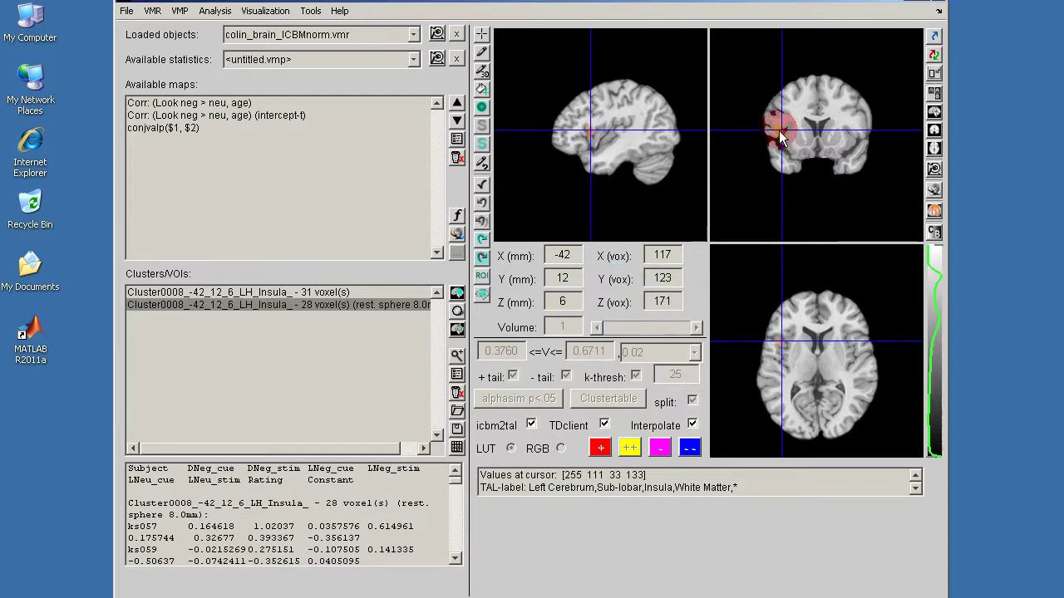
click(775, 162)
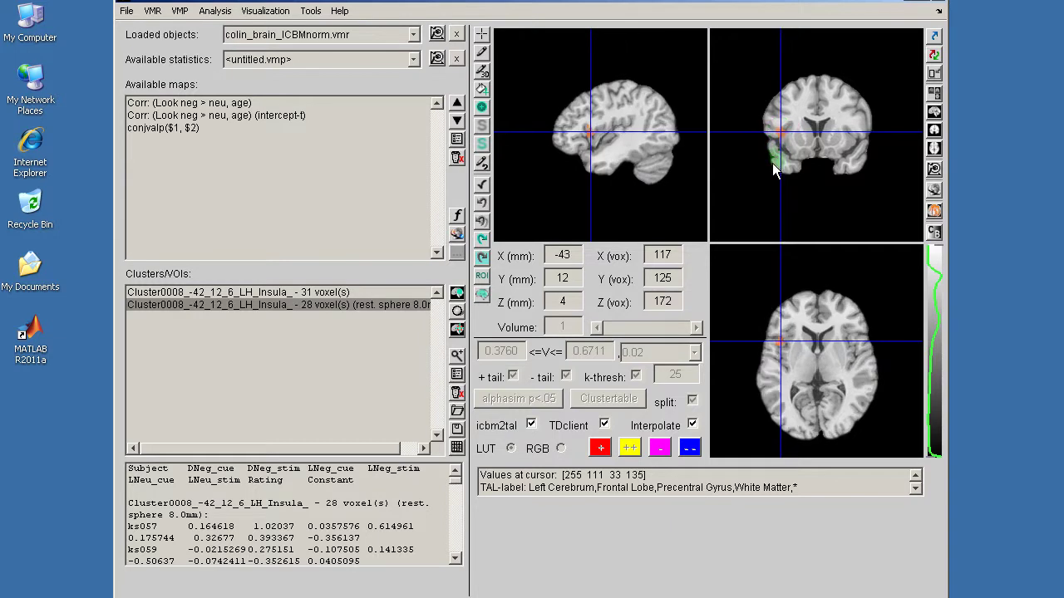
click(587, 147)
Switch to the 38-subject GLM and select the 28-voxel insula sphere cluster
mouse_move(275, 67)
mouse_down()
mouse_move(301, 60)
mouse_move(313, 77)
mouse_up()
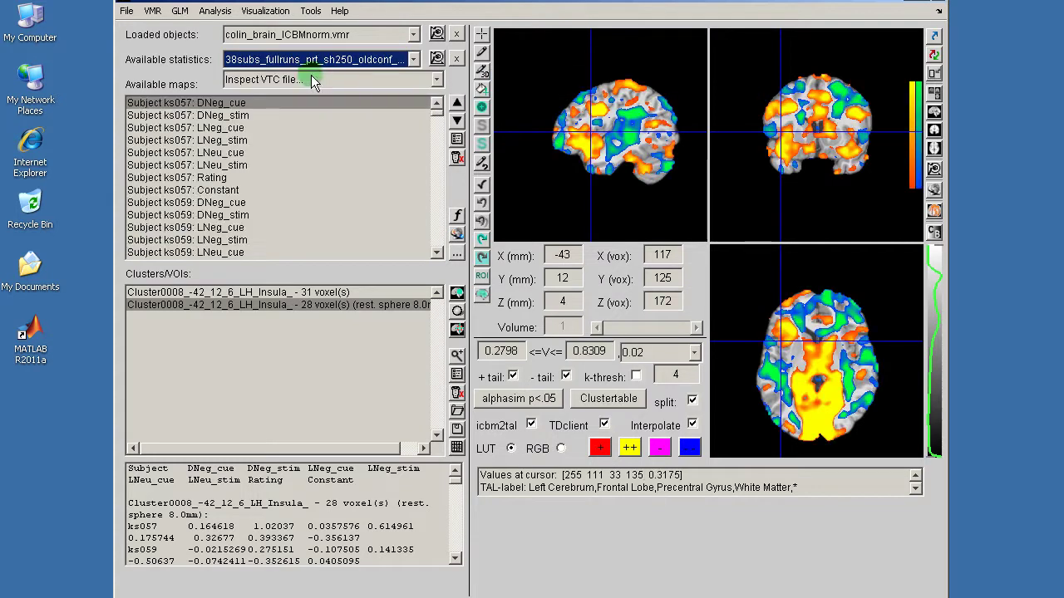
drag(332, 291, 334, 303)
click(294, 305)
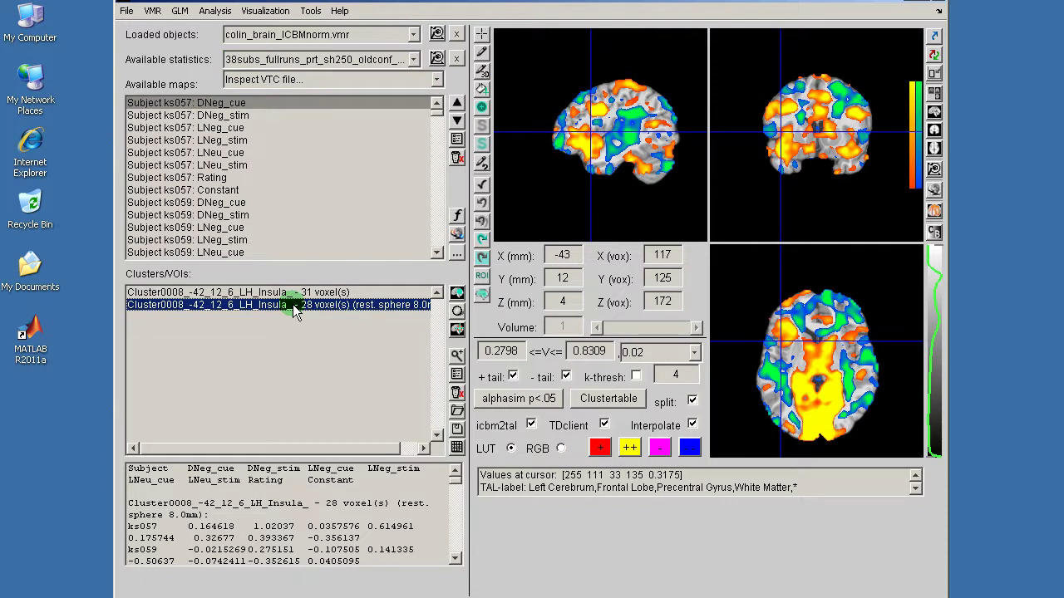
click(263, 374)
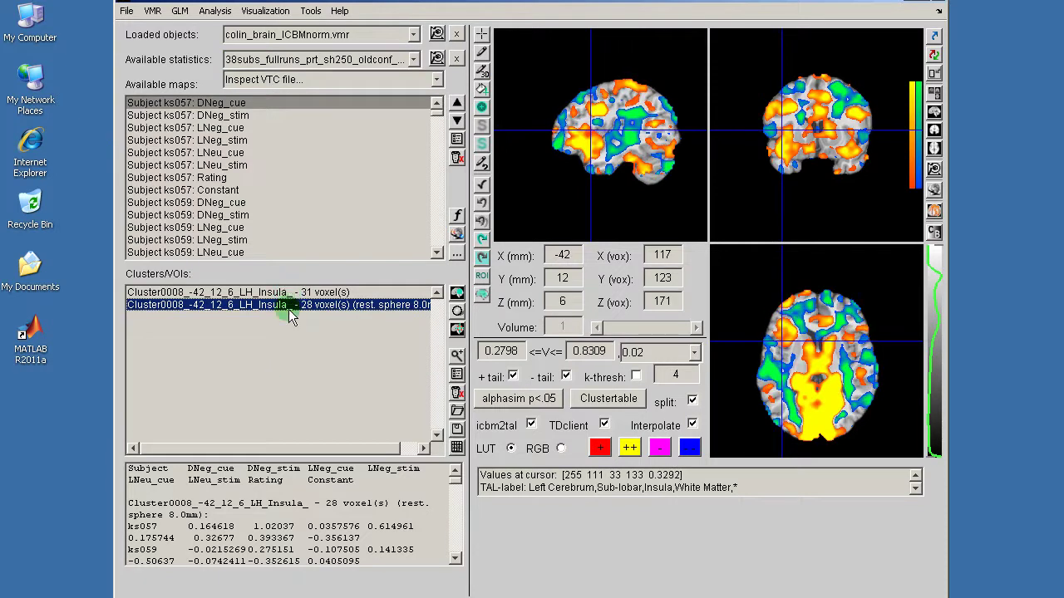
Select the per-subject values table listed for the cluster
click(133, 472)
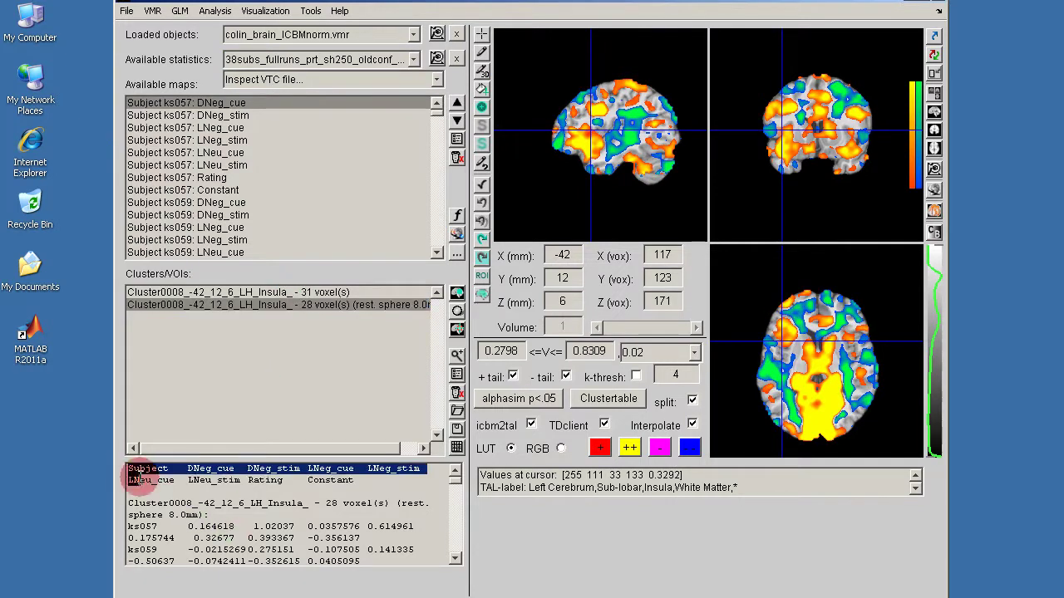
drag(137, 474, 395, 564)
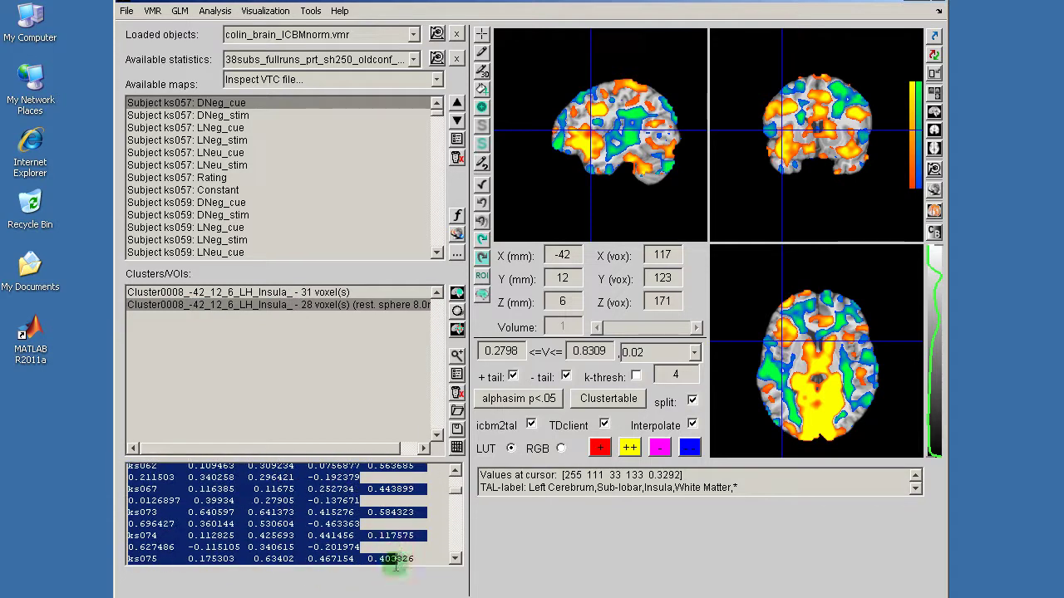
click(408, 541)
drag(453, 488, 316, 465)
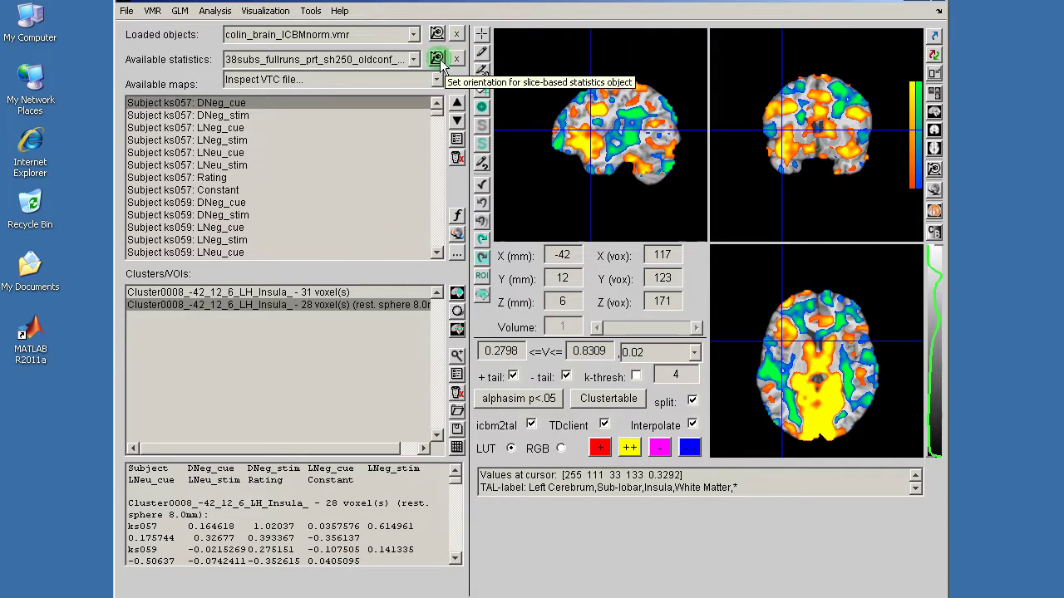
Return to <untitled.vmp>, hide the cluster markings, and clone the colin brain anatomy
click(397, 60)
click(348, 93)
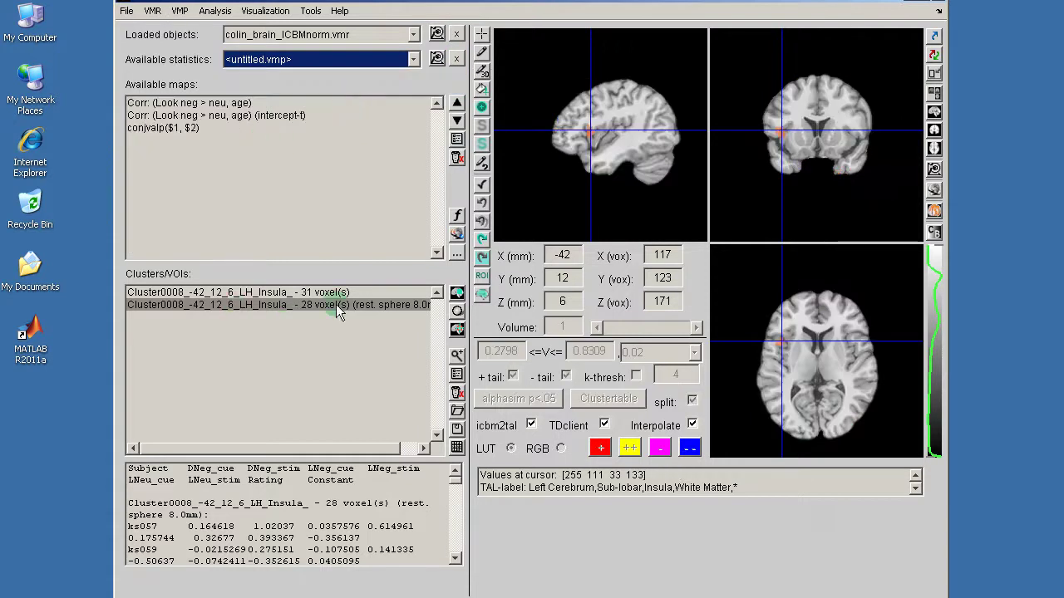
click(482, 295)
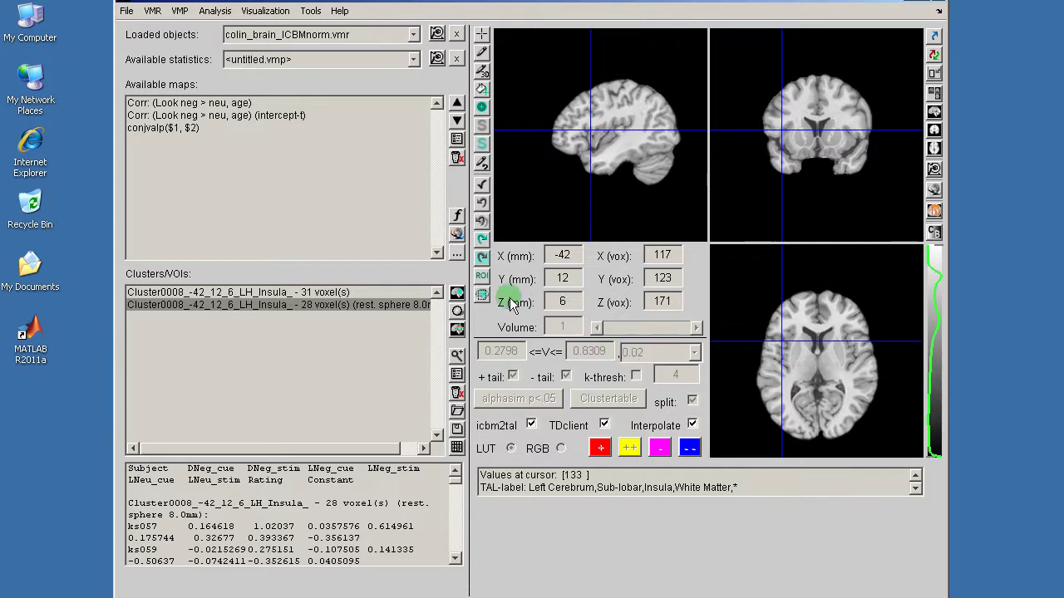
click(129, 17)
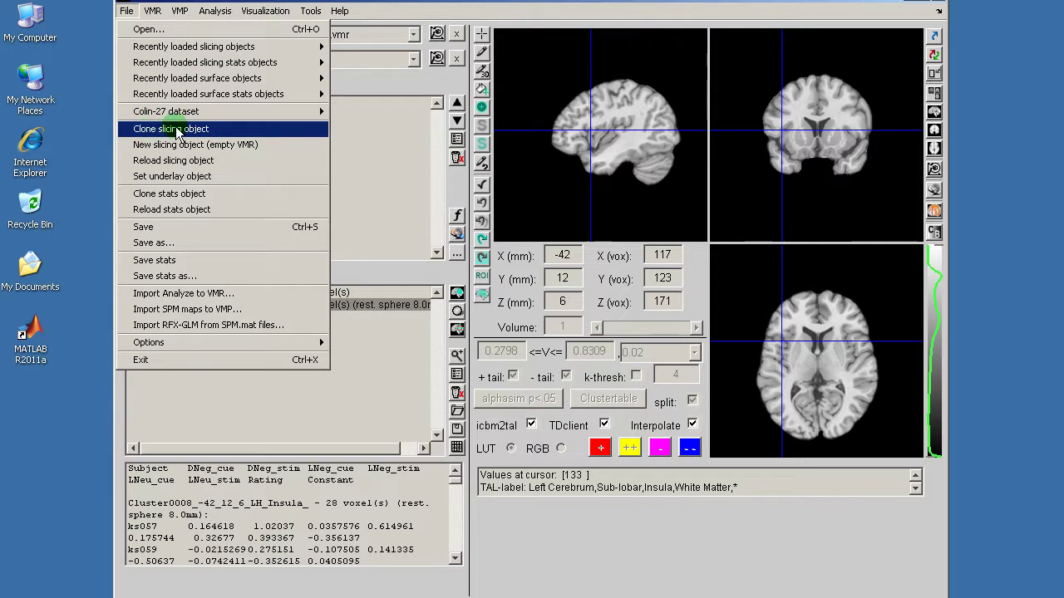
click(203, 131)
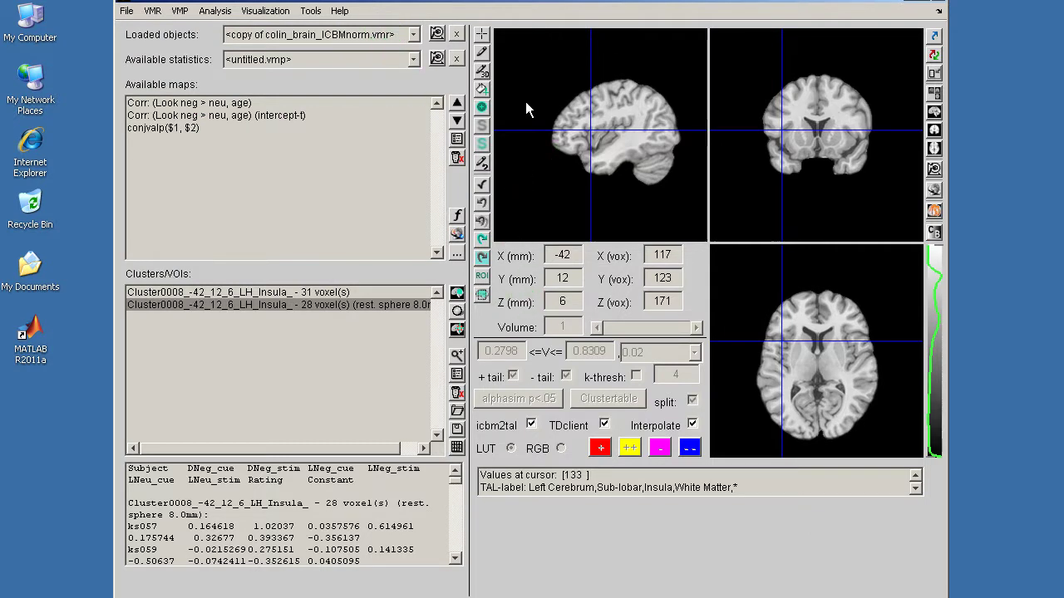
Paint a colour-code 240 spheroid into the left anterior insula on the coronal and axial slices
click(486, 70)
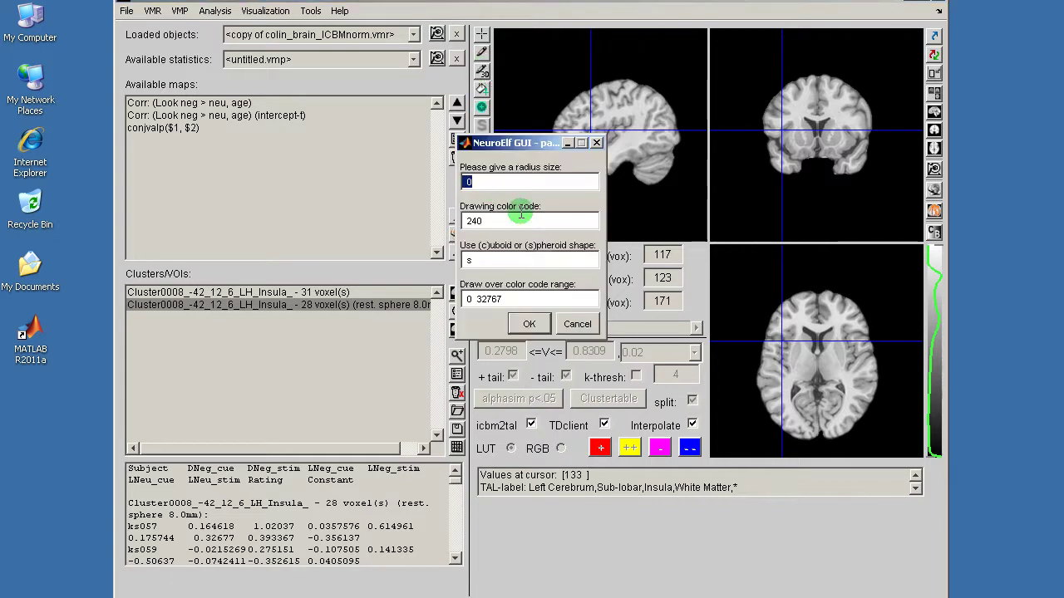
click(528, 323)
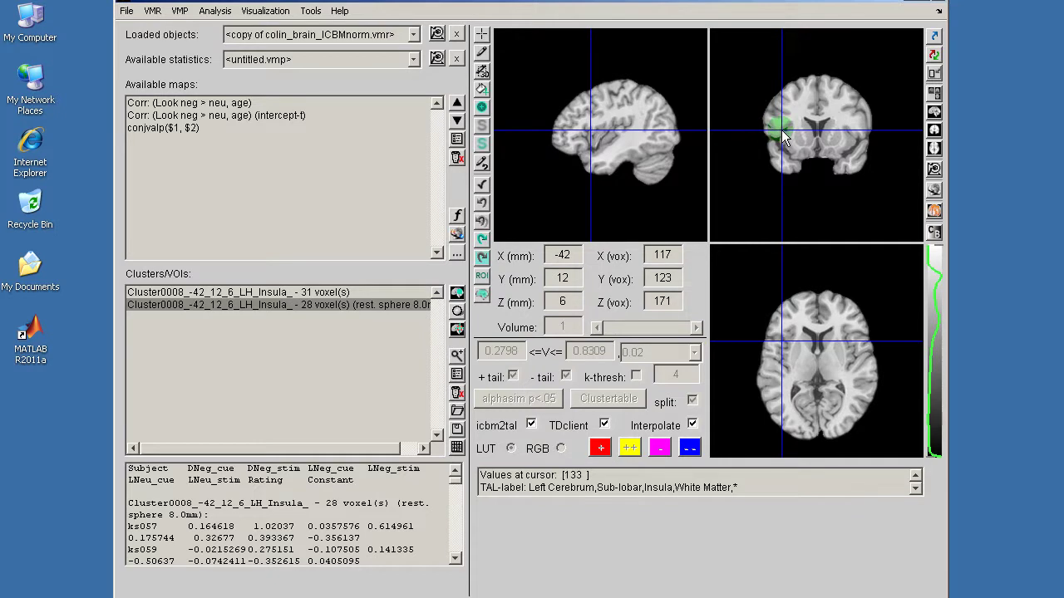
mouse_move(782, 132)
mouse_down()
mouse_move(792, 127)
mouse_move(788, 139)
mouse_up()
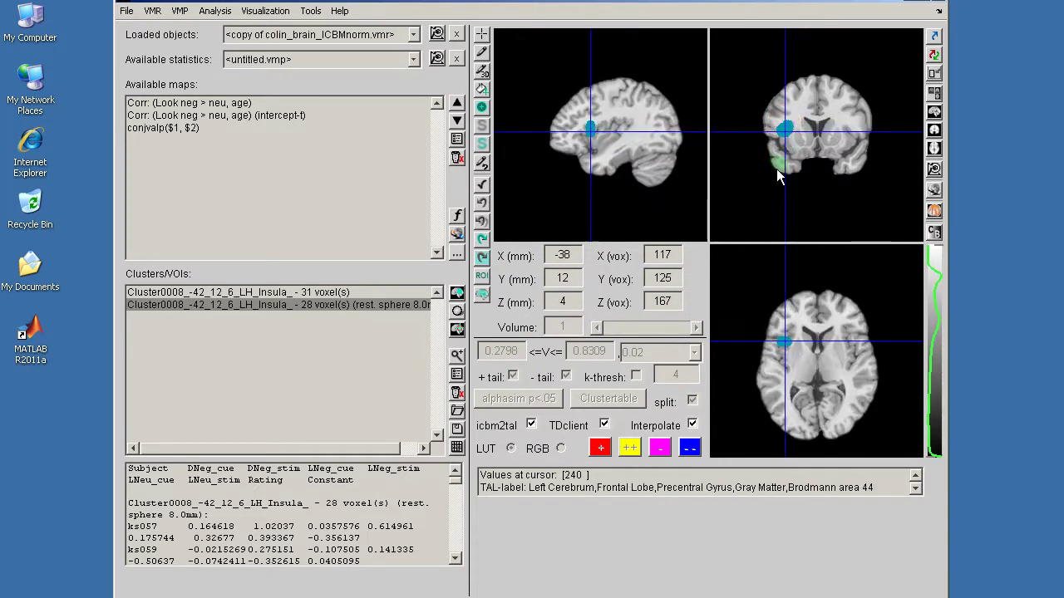
drag(765, 325, 787, 337)
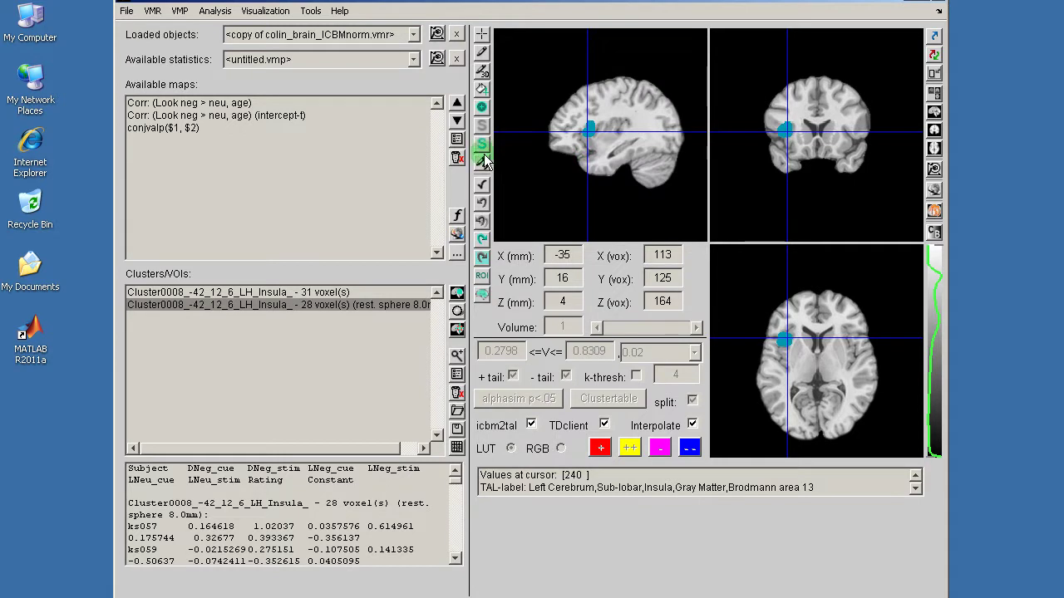
Create a 3722-voxel VOI named 'left anterior insula' from colour code 240 around [-38, 13, 7]
click(481, 275)
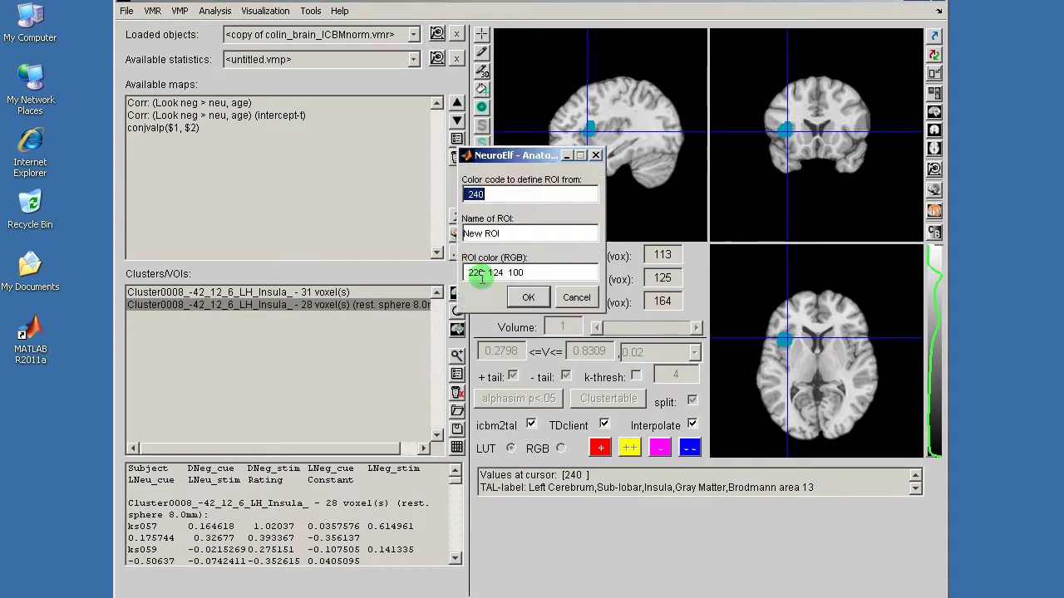
key(Tab)
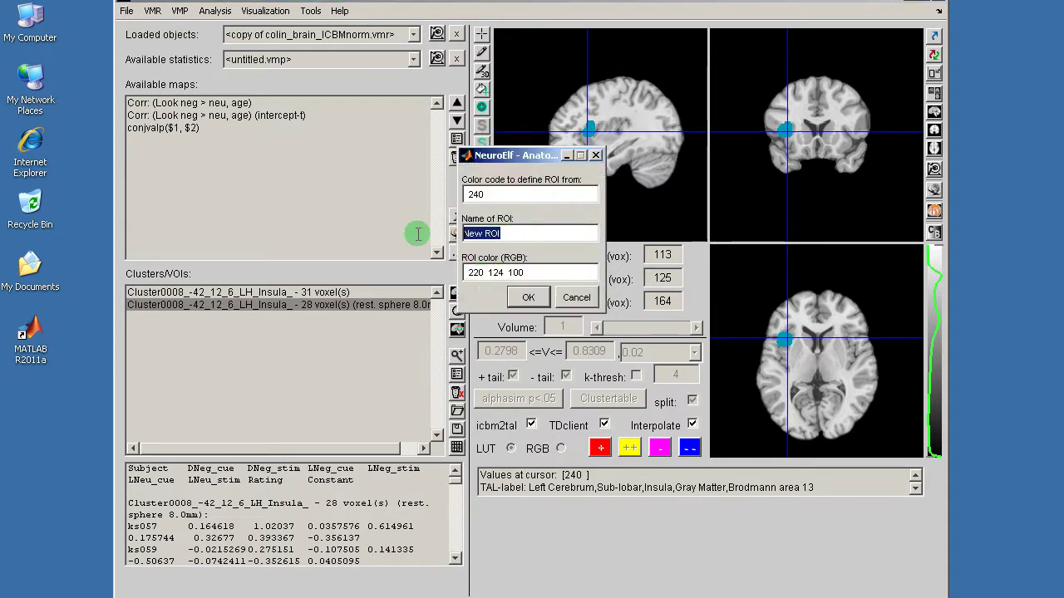
text(lef)
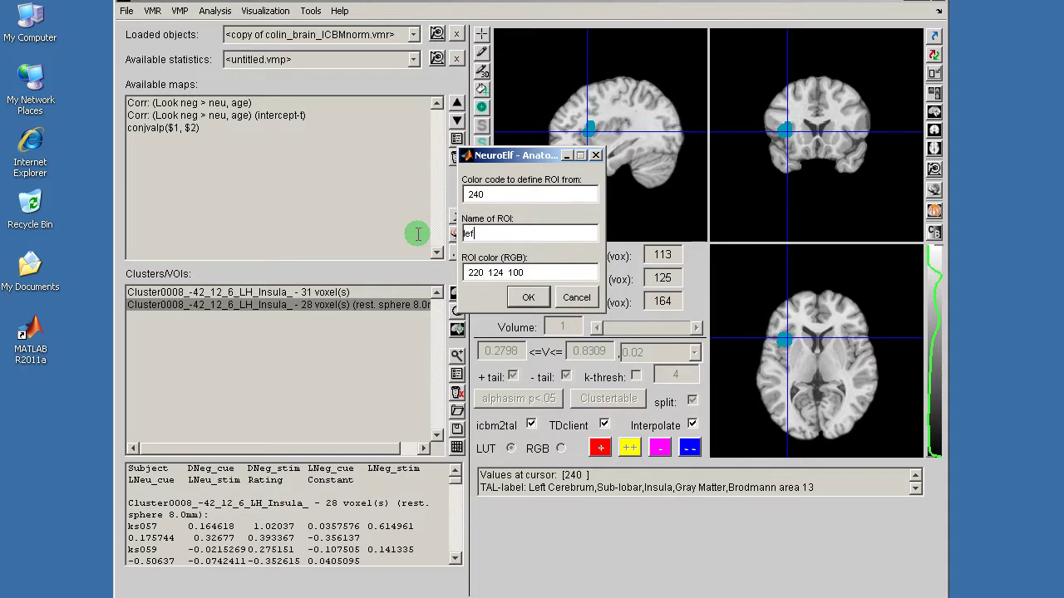
text(t anterior insula)
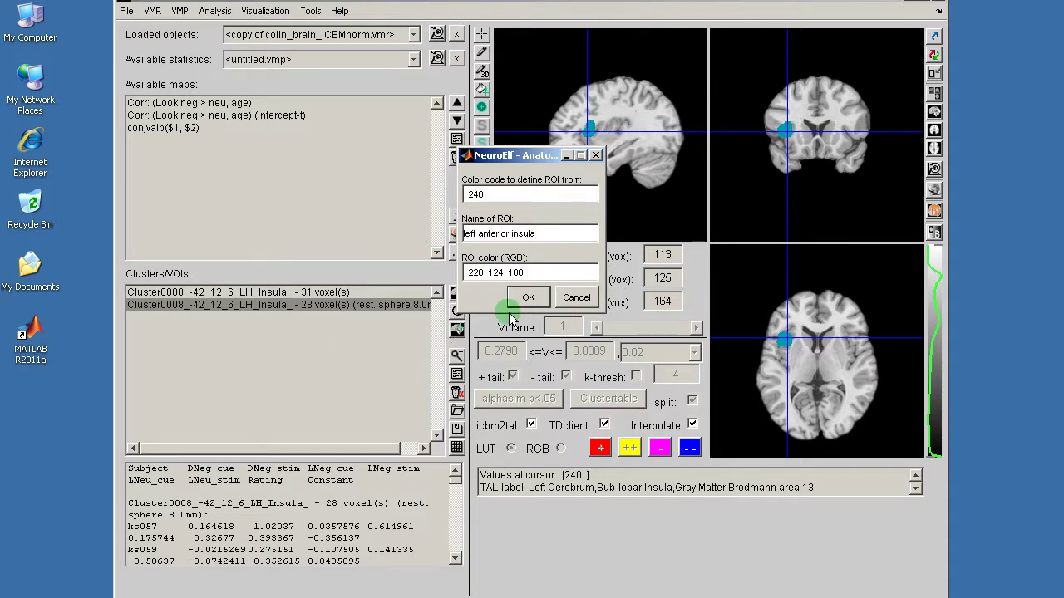
click(529, 297)
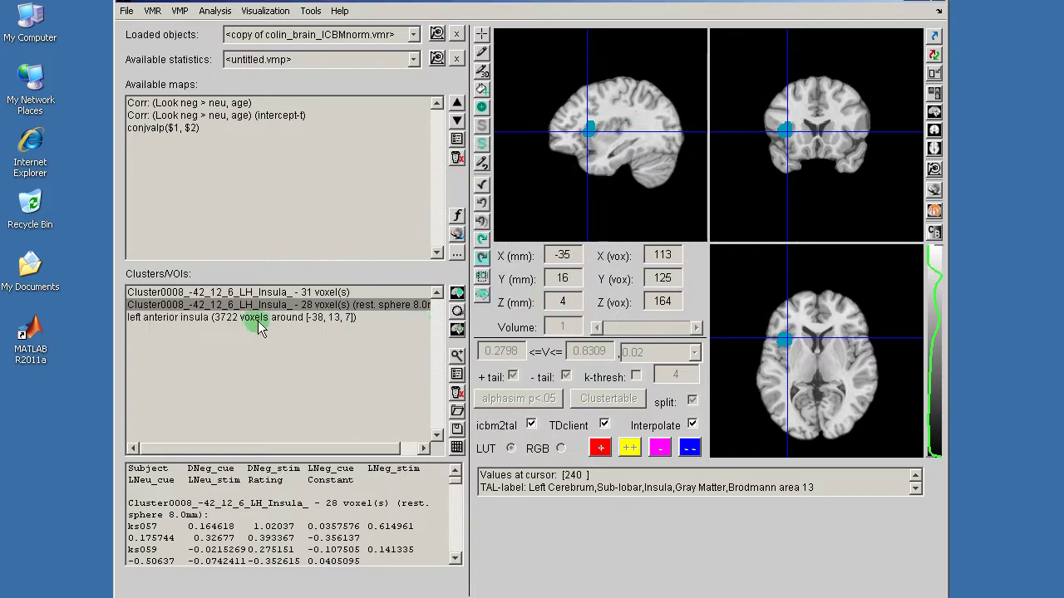
Select the 38-subject GLM and display per-subject values for the left anterior insula VOI
click(321, 63)
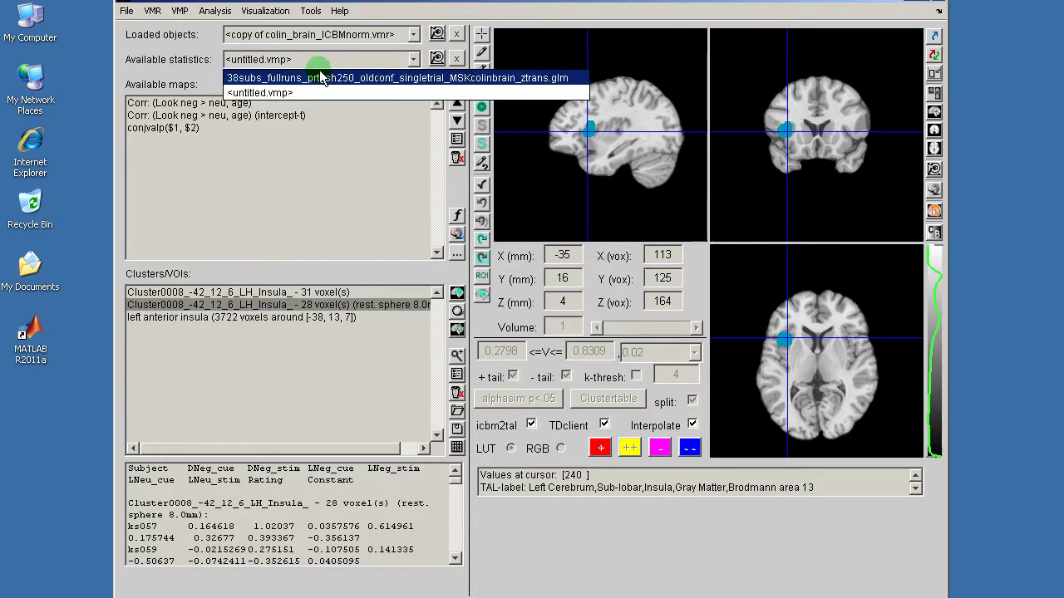
click(321, 74)
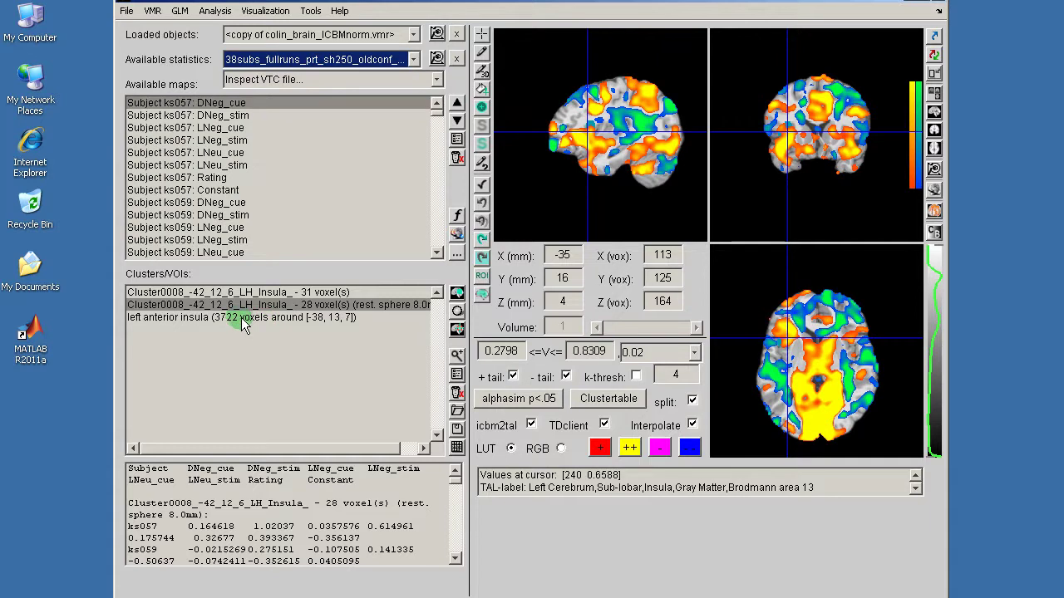
click(241, 318)
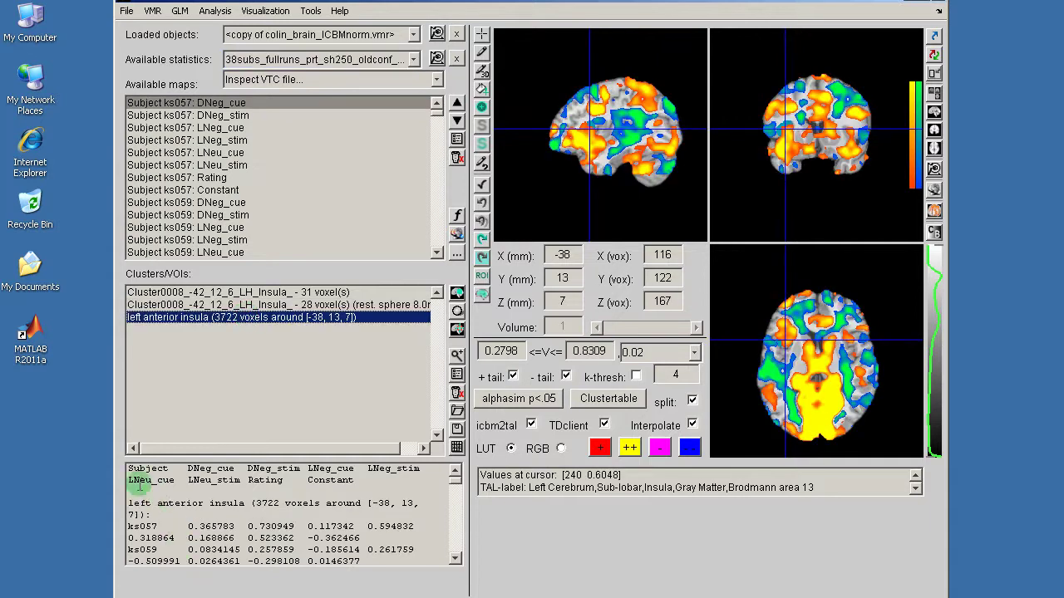